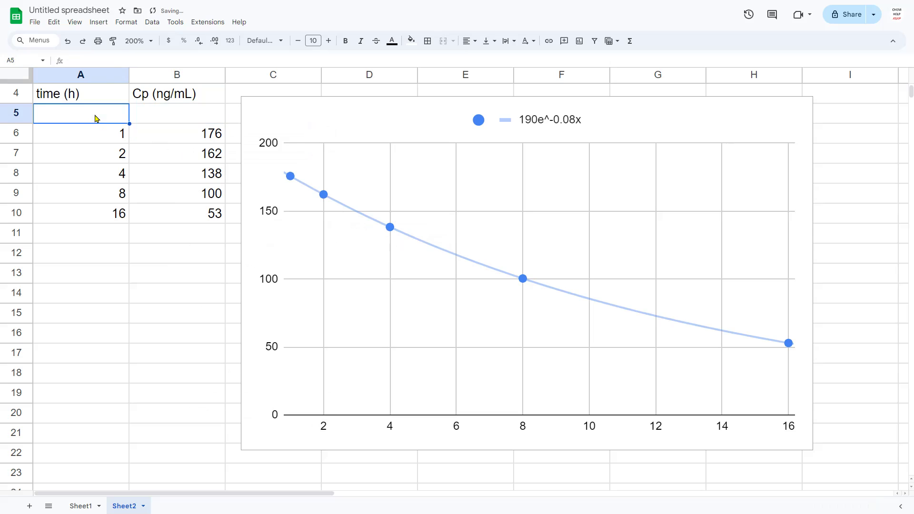
- Enter the initial data point in row 5, with time 0 and Cp 190
text(0)
click(147, 119)
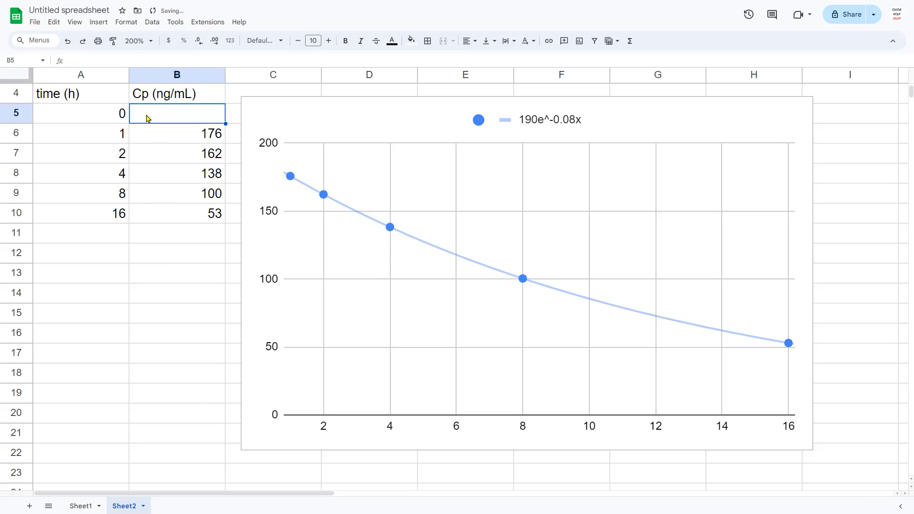
text(190)
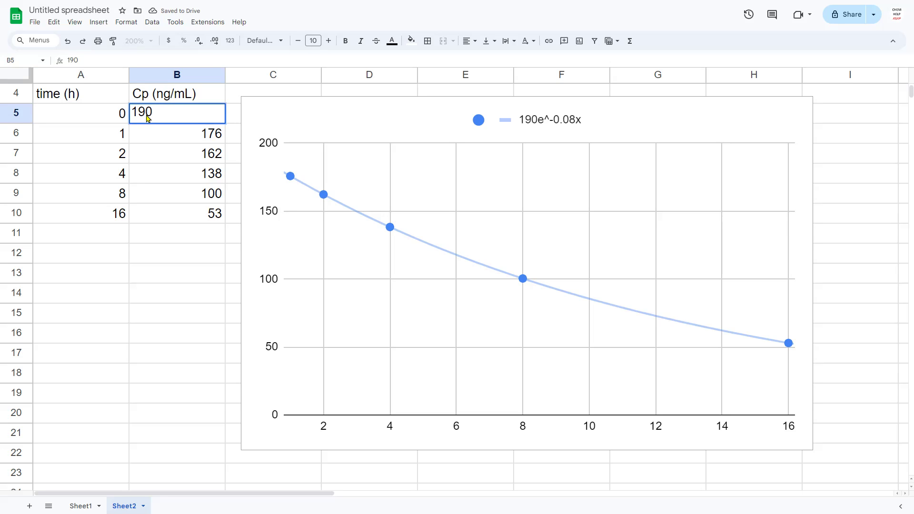
key(Return)
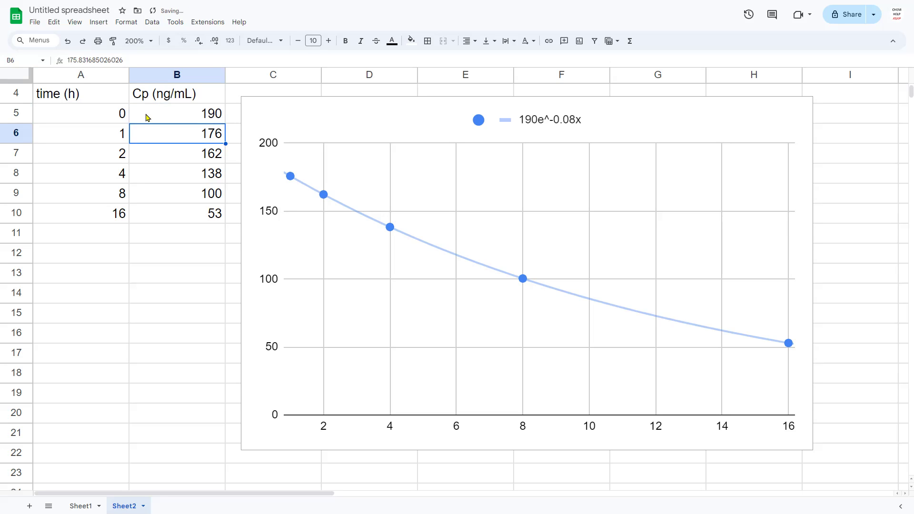
- Calculate the half-life in B13 as =0.693/0.08, labelled t1/2 in A13 and hours in B14
click(97, 276)
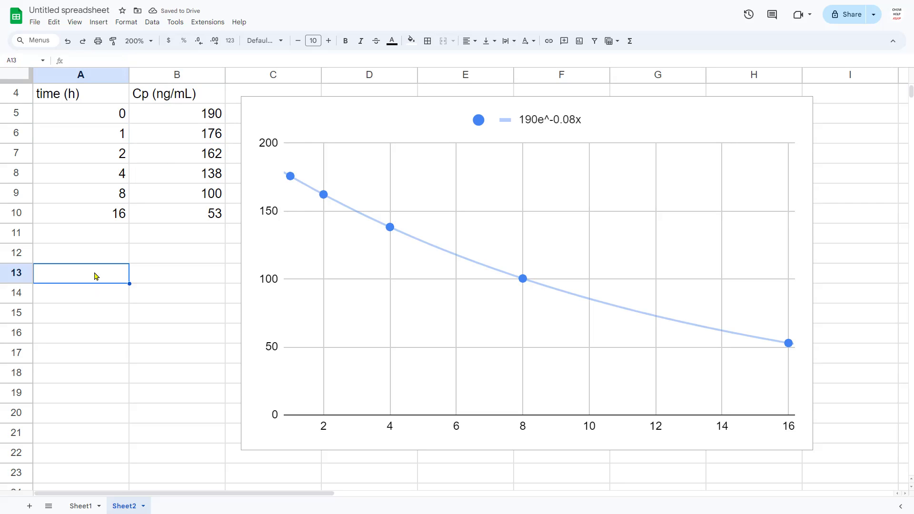
text(t1/2)
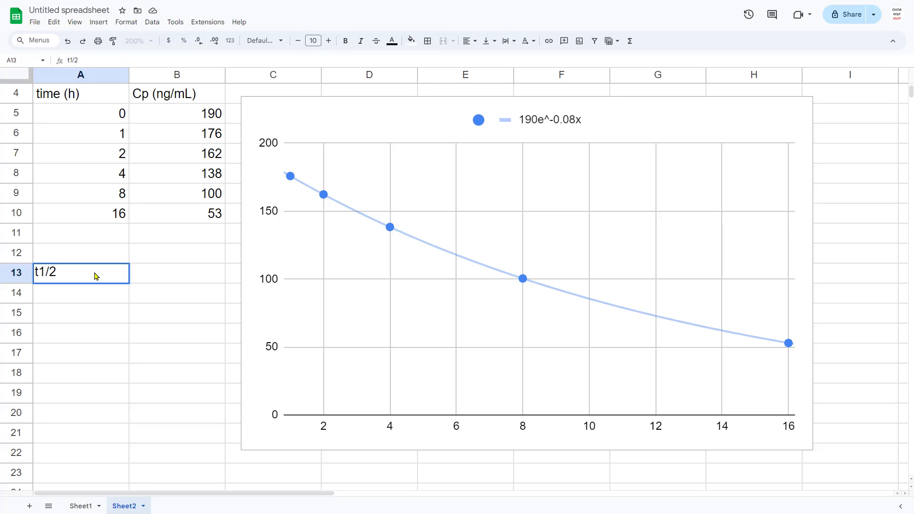
key(Tab)
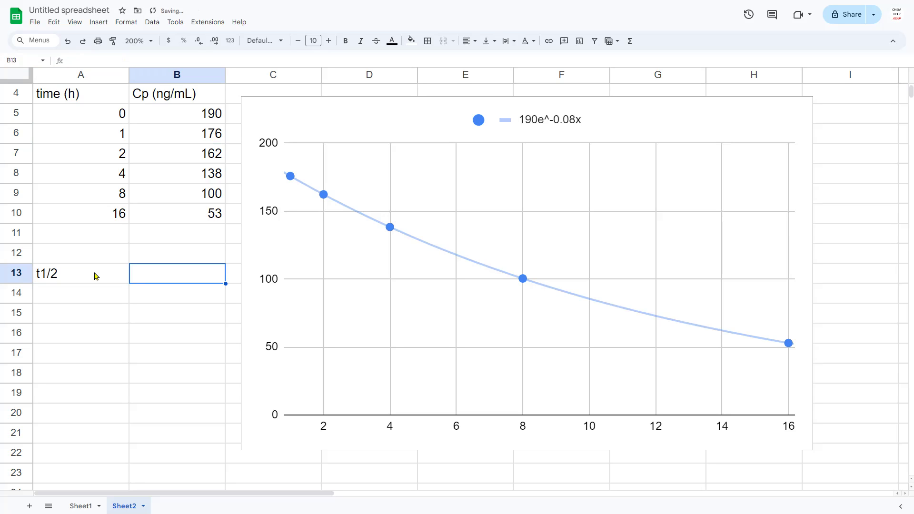
text(=)
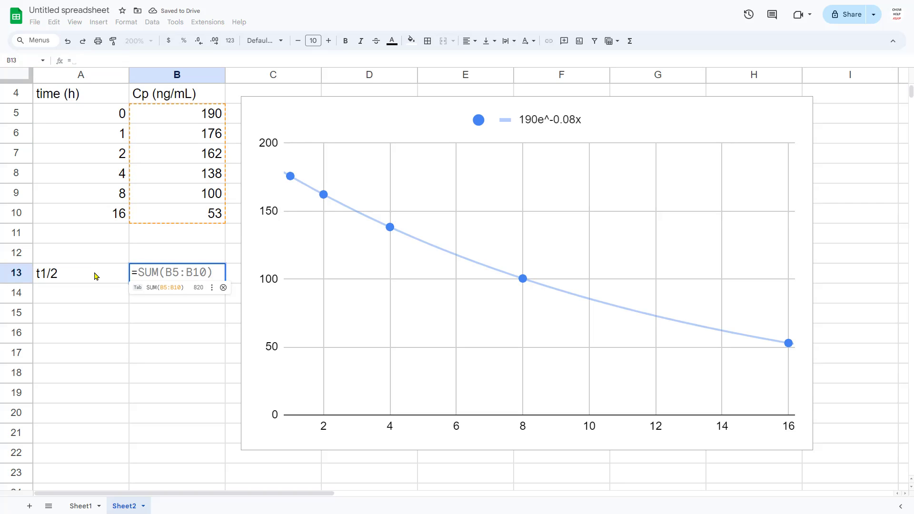
text(0.693/)
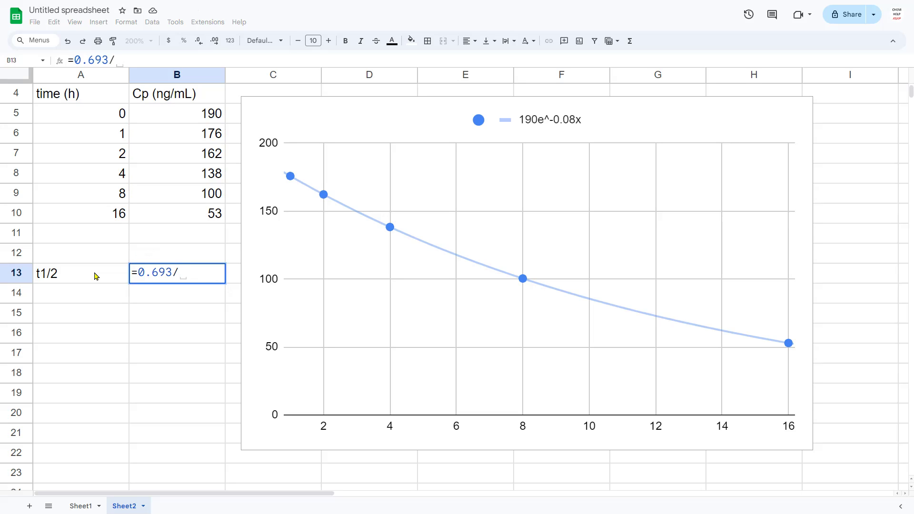
text(0.0)
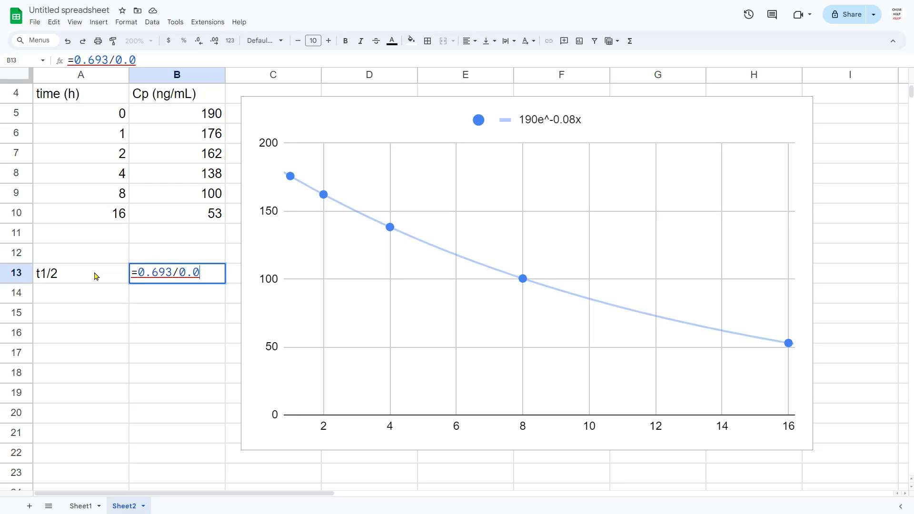
text(8)
key(Return)
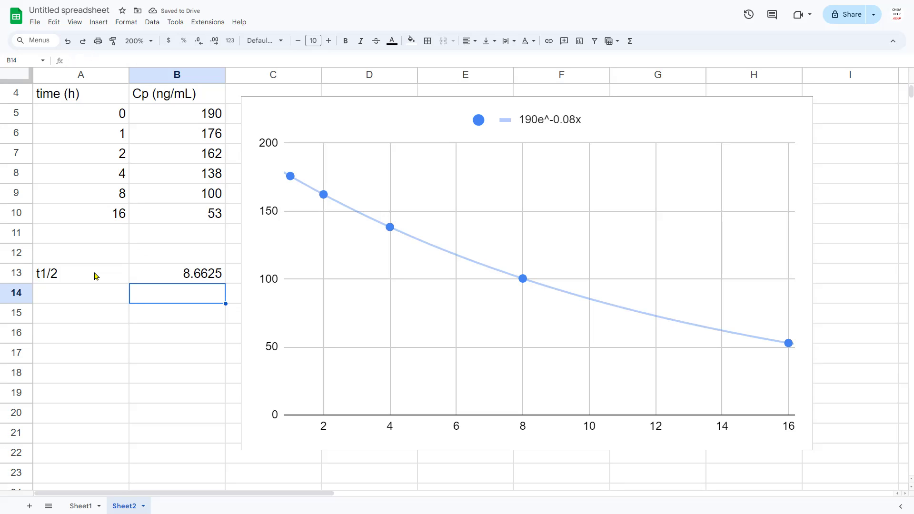
text(hours)
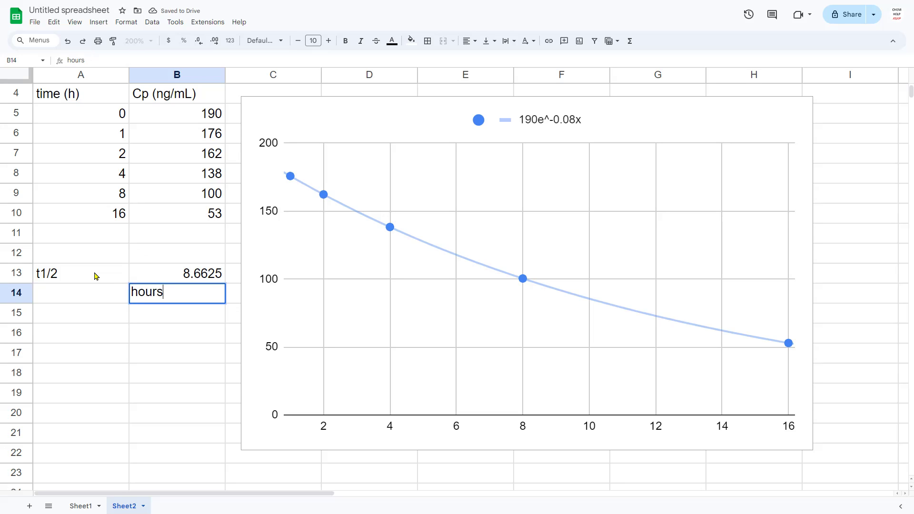
key(Return)
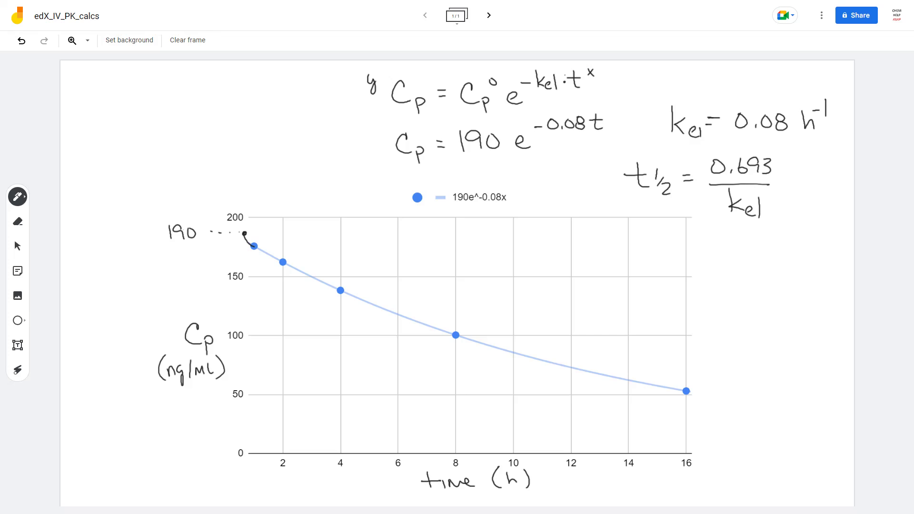
- Switch to the edX_IV_PK_calcs Jamboard and handwrite AUC with a box around it, beside the Cp equations
drag(134, 115, 147, 105)
drag(151, 93, 165, 95)
mouse_move(186, 95)
mouse_down()
mouse_move(173, 97)
mouse_move(187, 110)
mouse_up()
drag(119, 83, 125, 125)
mouse_move(123, 84)
mouse_down()
mouse_move(190, 80)
mouse_move(200, 115)
mouse_up()
drag(129, 125, 185, 119)
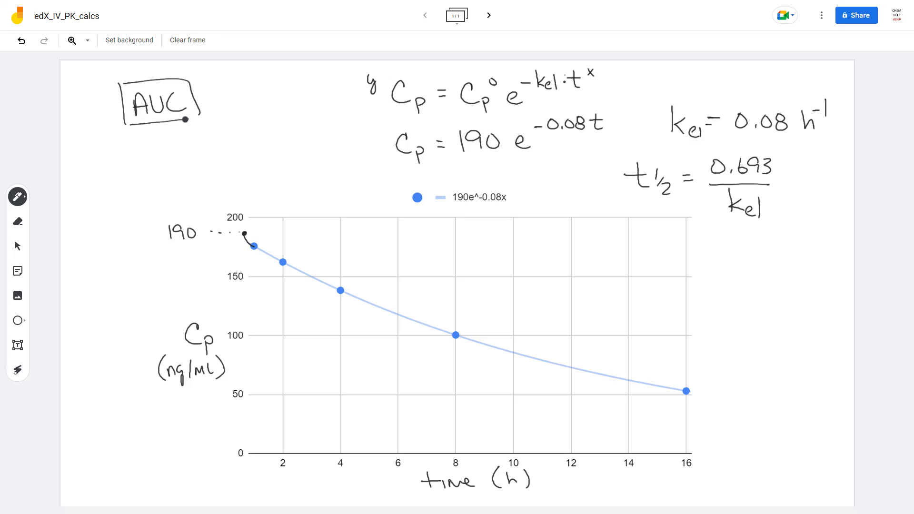
- Trace the vertical boundaries at 4 h and 8 h, from the curve to the time axis, with the laser
click(18, 370)
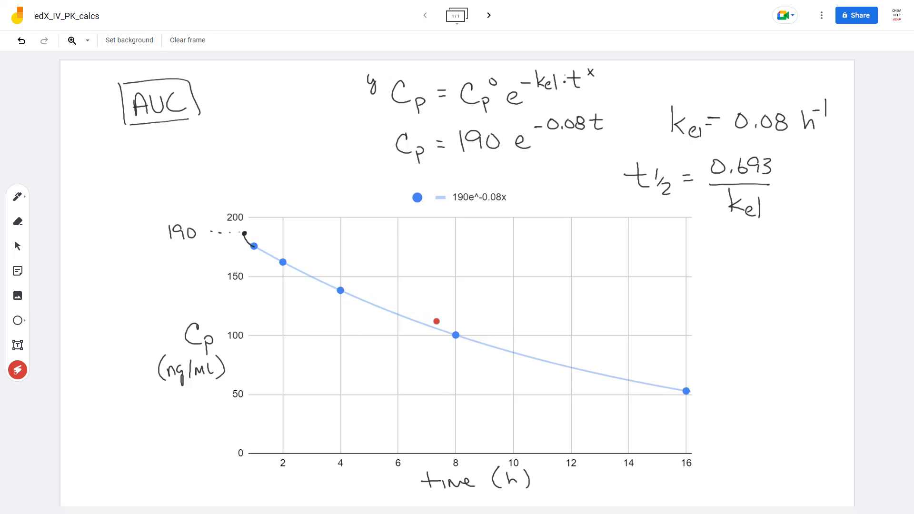
drag(340, 293, 341, 452)
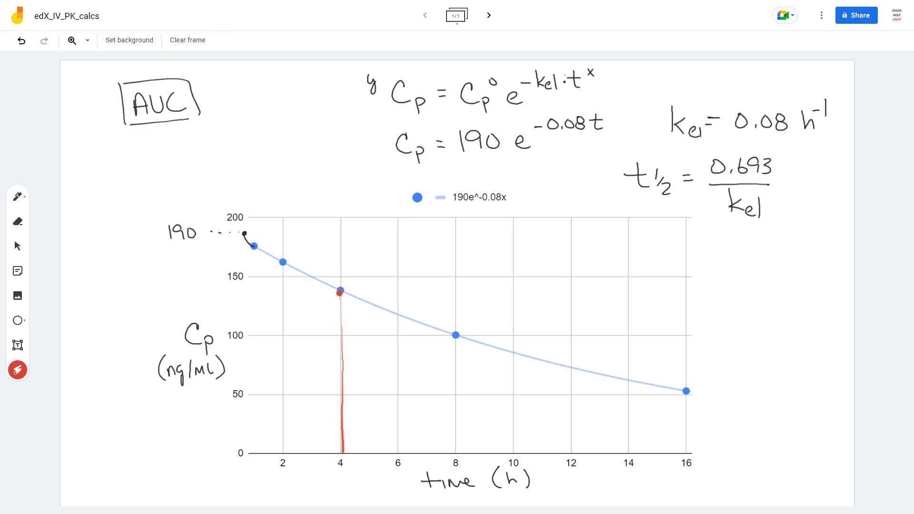
drag(340, 292, 343, 448)
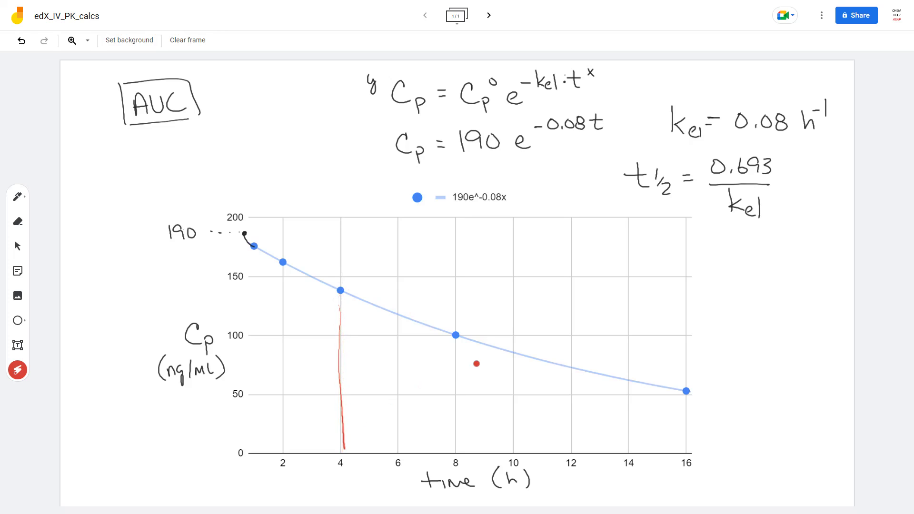
drag(456, 336, 458, 454)
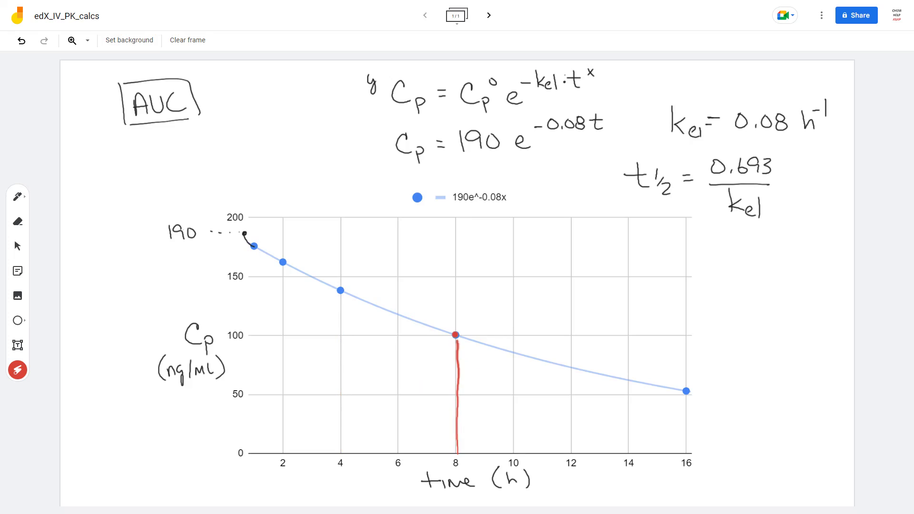
drag(341, 290, 346, 447)
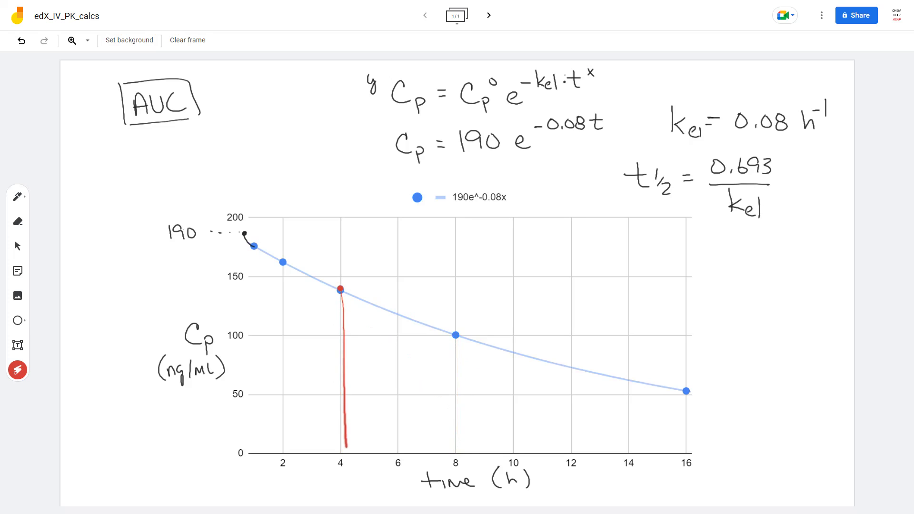
- Outline and hatch the area under the curve between 4 h and 8 h with the pen
click(17, 197)
mouse_move(346, 297)
mouse_down()
mouse_move(359, 307)
mouse_move(355, 329)
mouse_move(421, 327)
mouse_move(374, 380)
mouse_move(353, 439)
mouse_move(429, 443)
mouse_move(342, 307)
mouse_move(342, 455)
mouse_move(458, 454)
mouse_up()
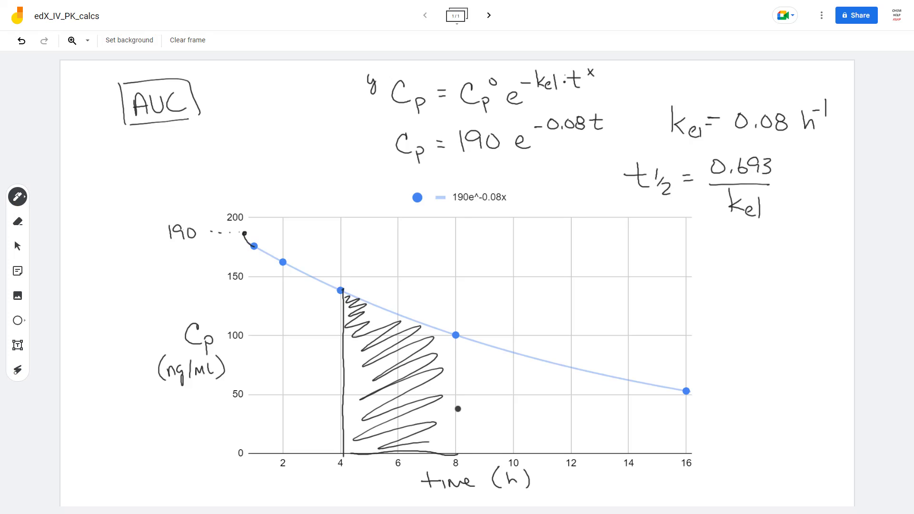
drag(455, 340, 456, 454)
mouse_move(391, 314)
mouse_down()
mouse_move(345, 289)
mouse_move(451, 337)
mouse_up()
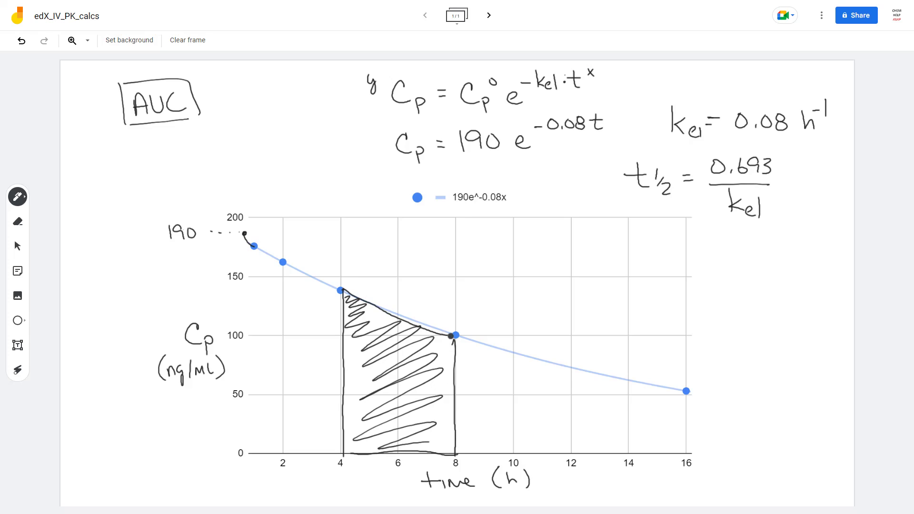
- Retrace the four edges of the hatched 4 to 8 h trapezoid to emphasize its shape
mouse_move(341, 319)
mouse_down()
mouse_move(340, 293)
mouse_move(343, 447)
mouse_move(341, 307)
mouse_move(344, 418)
mouse_up()
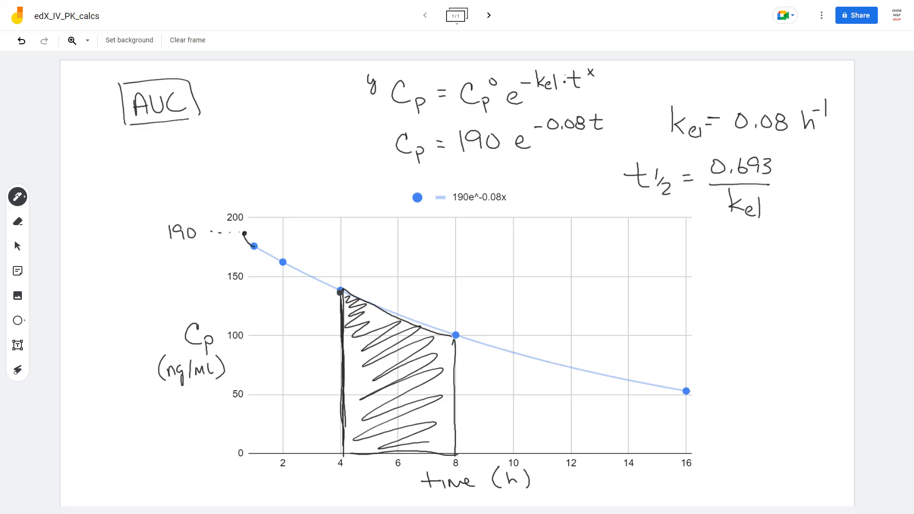
mouse_move(454, 337)
mouse_down()
mouse_move(456, 451)
mouse_move(458, 422)
mouse_up()
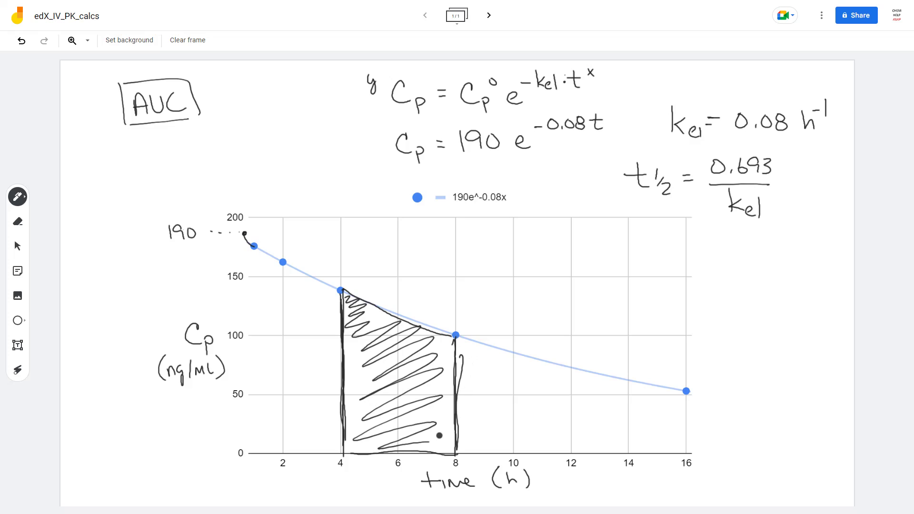
drag(356, 455, 441, 449)
drag(356, 298, 443, 334)
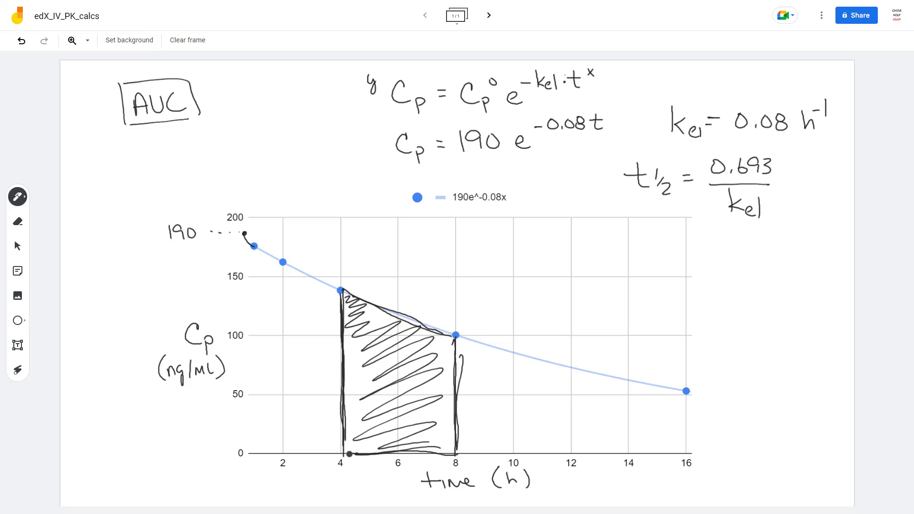
drag(352, 452, 349, 455)
- Label the 4 to 8 h width with a Δt line, and mark the average height on the curve near 6 h
drag(386, 260, 407, 271)
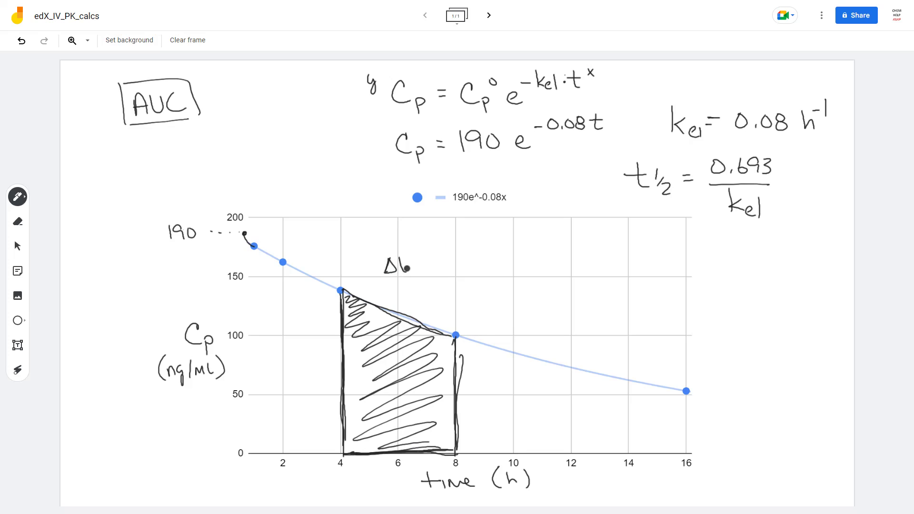
drag(337, 276, 451, 275)
drag(399, 315, 400, 317)
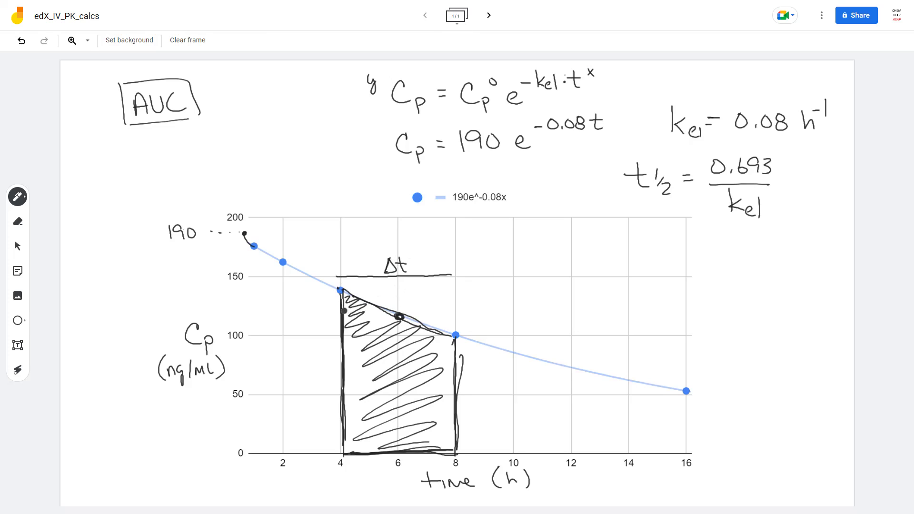
drag(374, 314, 424, 314)
- Hatch the 8 to 16 h area under the curve, adding its Δt line and a horizontal average-height line
mouse_move(462, 357)
mouse_down()
mouse_move(488, 425)
mouse_move(628, 404)
mouse_move(647, 441)
mouse_up()
drag(467, 333, 655, 335)
drag(553, 319, 578, 315)
drag(474, 362, 675, 367)
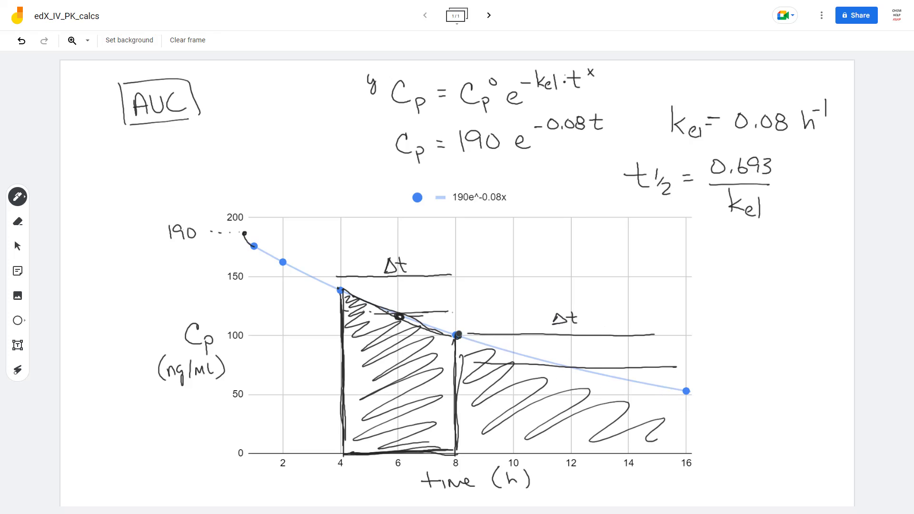
- Mark the 8 h and 16 h data points, and draw interval divider marks at the 0, 1, 2 and 4 h points
drag(458, 336, 459, 334)
drag(682, 388, 689, 389)
drag(281, 244, 282, 298)
drag(338, 270, 335, 315)
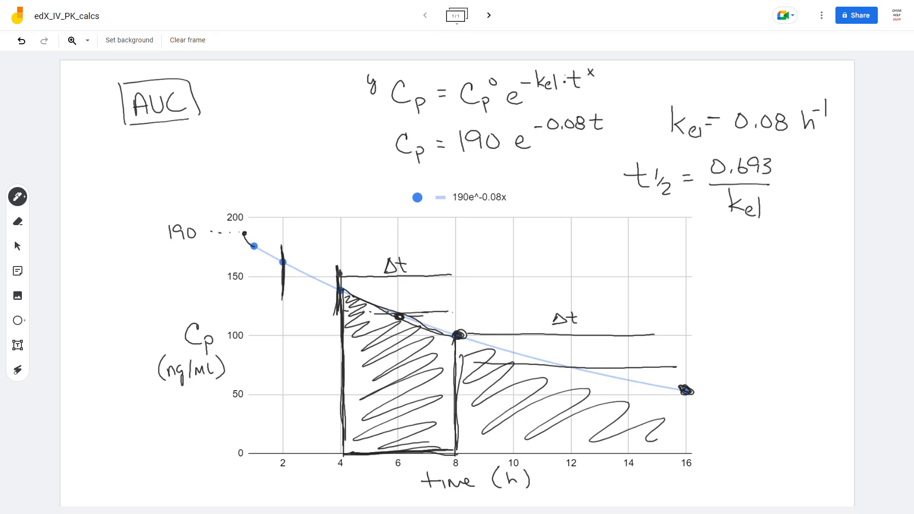
mouse_move(253, 233)
mouse_down()
mouse_move(252, 278)
mouse_move(283, 262)
mouse_up()
drag(242, 234, 248, 256)
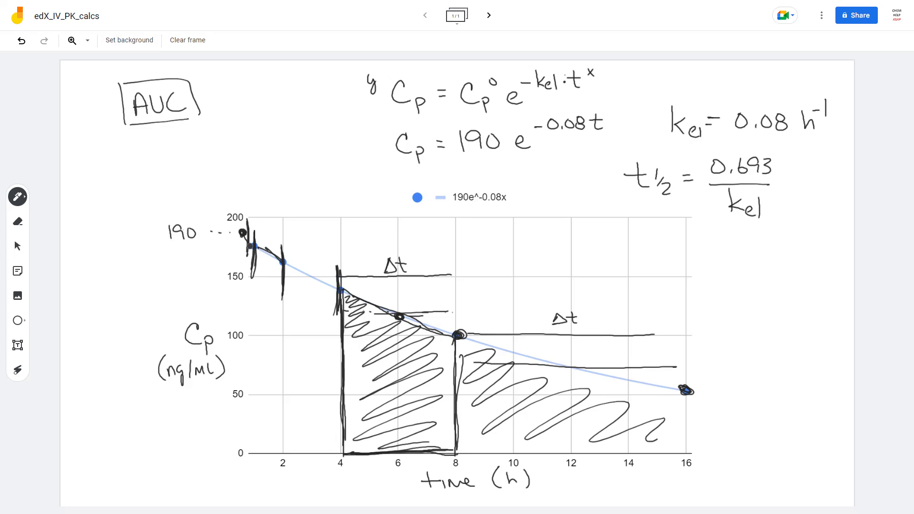
- Number the consecutive time intervals along the curve with circled digits, starting with 1 for the 0 to 1 h interval
mouse_move(245, 188)
mouse_down()
mouse_move(240, 204)
mouse_move(248, 193)
mouse_move(269, 241)
mouse_move(259, 227)
mouse_move(318, 267)
mouse_move(312, 250)
mouse_up()
drag(393, 286, 400, 292)
mouse_move(397, 286)
mouse_down()
mouse_move(396, 298)
mouse_move(395, 283)
mouse_up()
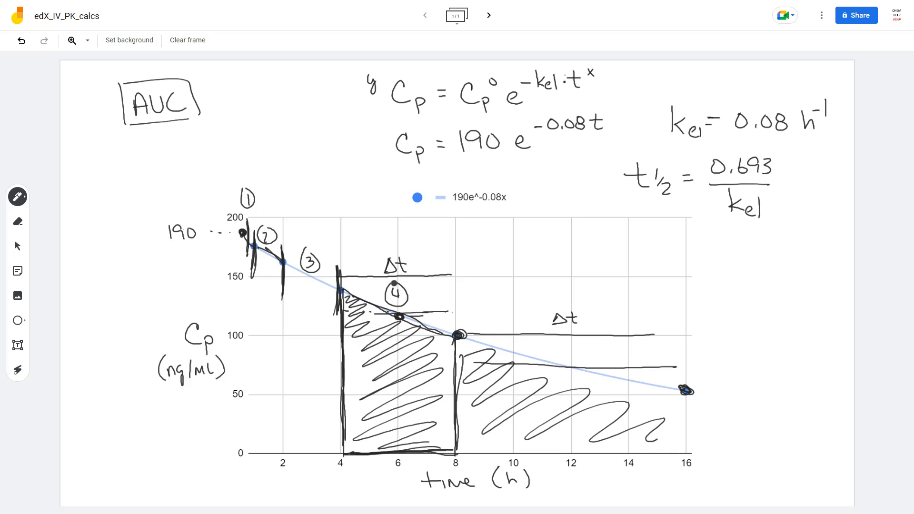
mouse_move(566, 343)
mouse_down()
mouse_move(565, 355)
mouse_move(568, 337)
mouse_up()
- Extend the curve beyond 16 h with a dotted tail and mark the area beneath it
click(699, 394)
click(716, 397)
click(736, 400)
click(786, 414)
click(800, 417)
drag(812, 422, 828, 423)
drag(712, 408, 736, 404)
mouse_move(694, 429)
mouse_down()
mouse_move(792, 422)
mouse_move(812, 450)
mouse_up()
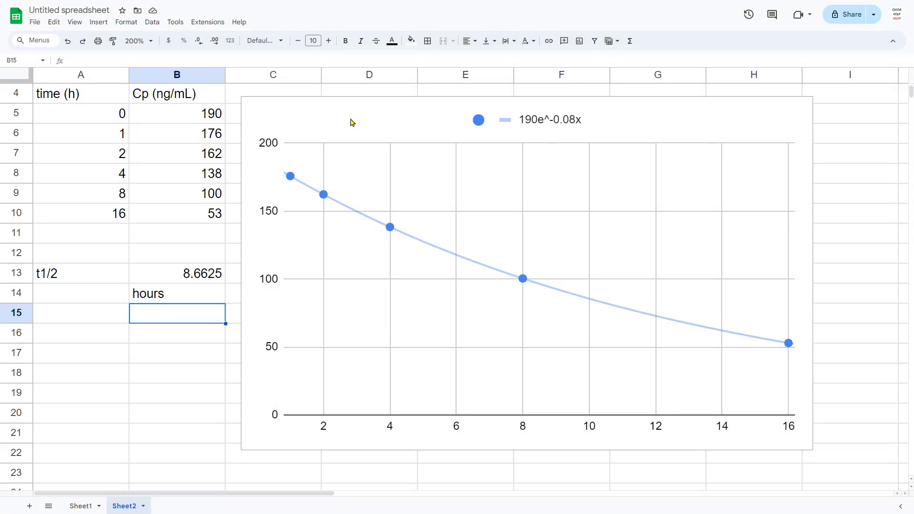
- Switch to the Google Sheets spreadsheet, delete the concentration chart, and enter the heading "time interval" in D4
click(252, 114)
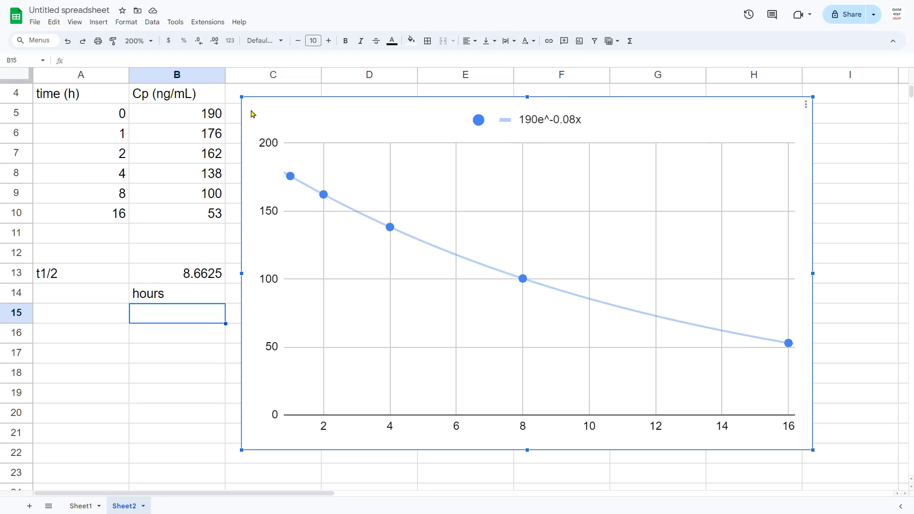
key(Delete)
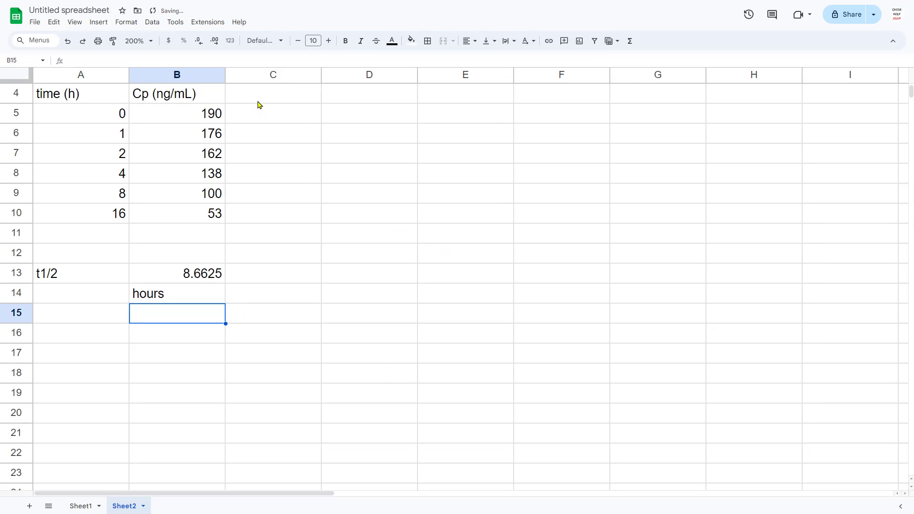
click(367, 95)
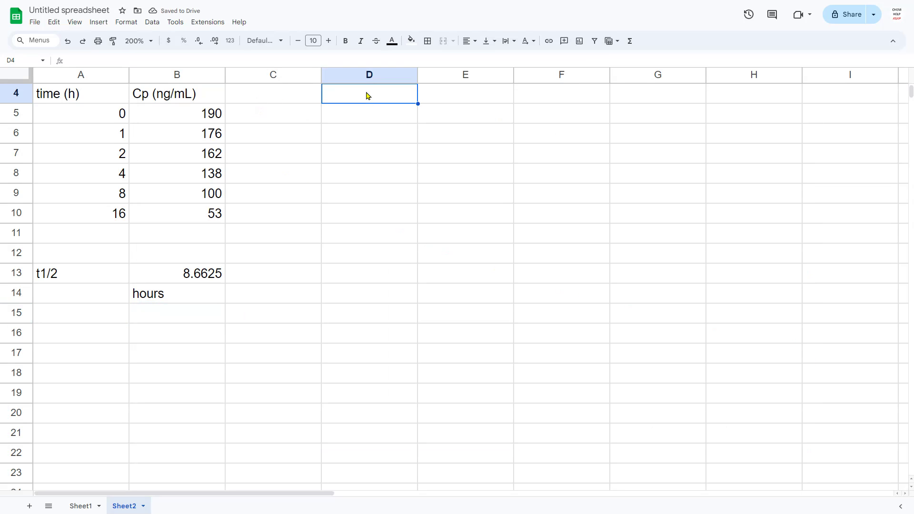
text(time interval)
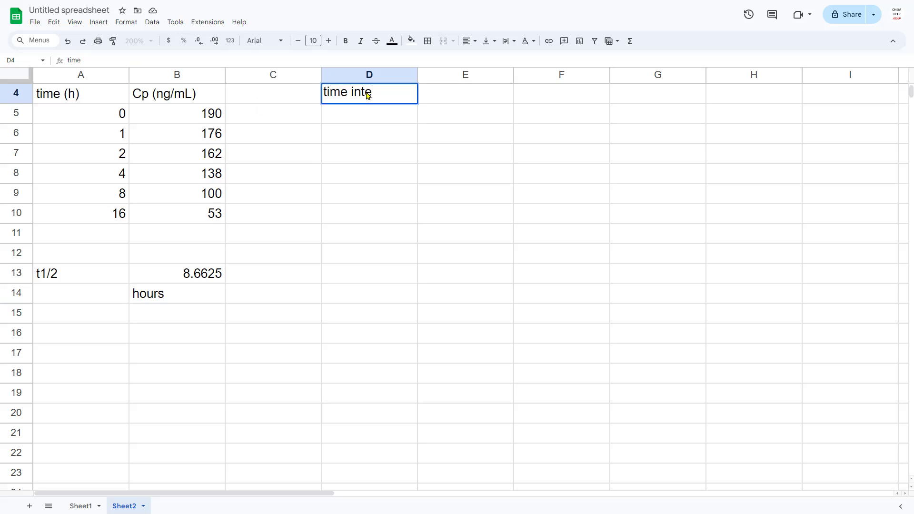
key(Tab)
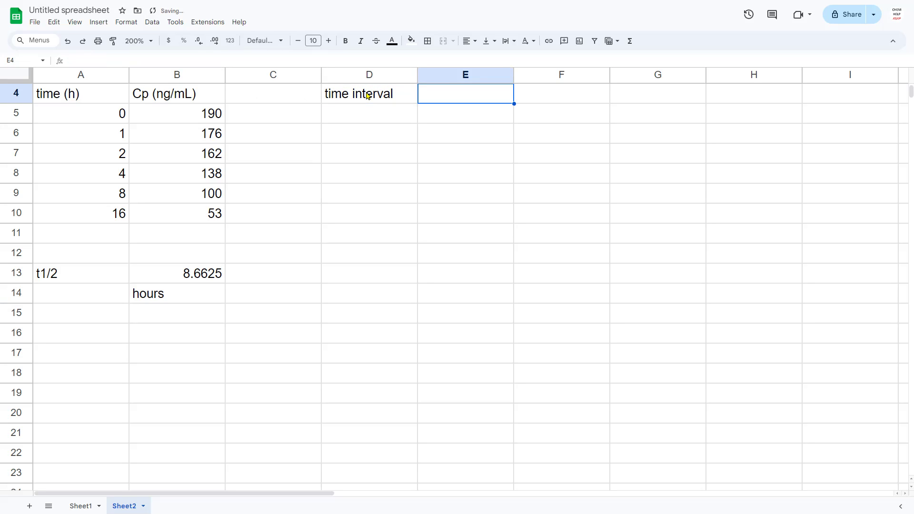
- Enter the heading "avg Cp" in E4 and calculate the first time interval in D6 with =A6-A5
text(avg Cp)
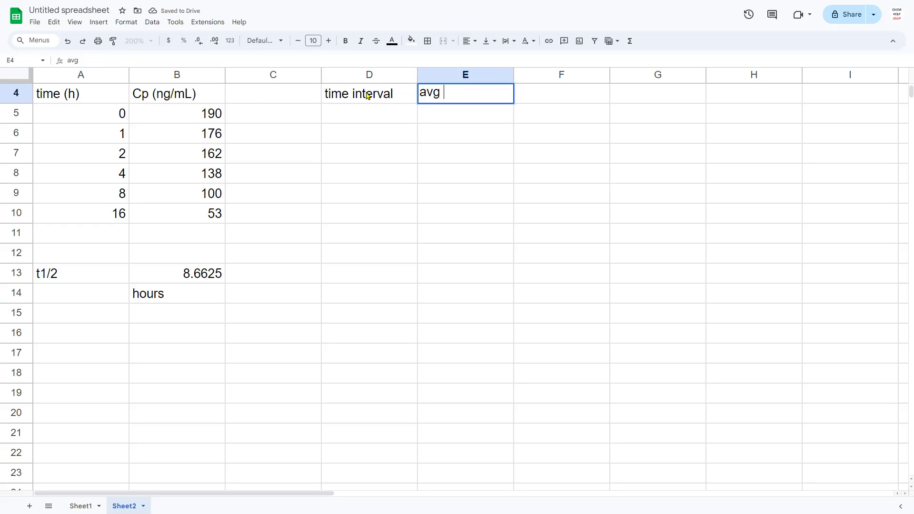
key(Return)
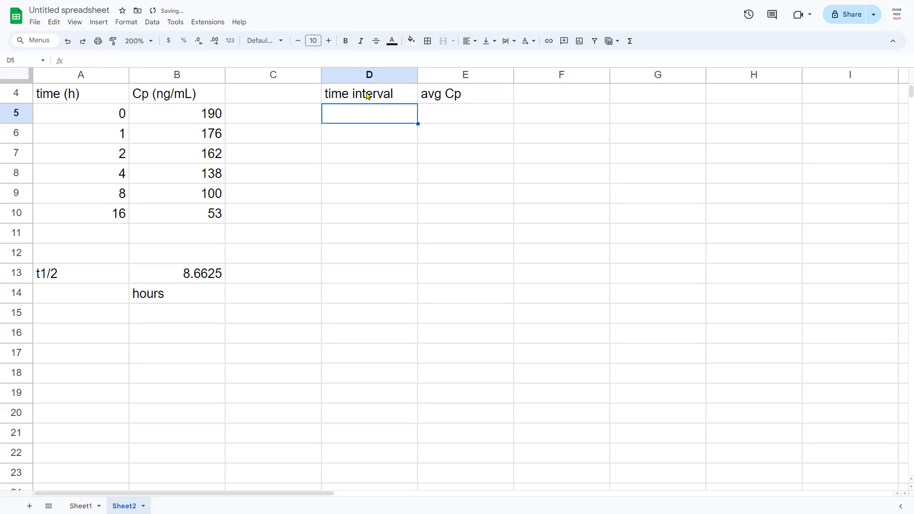
key(Down)
text(=)
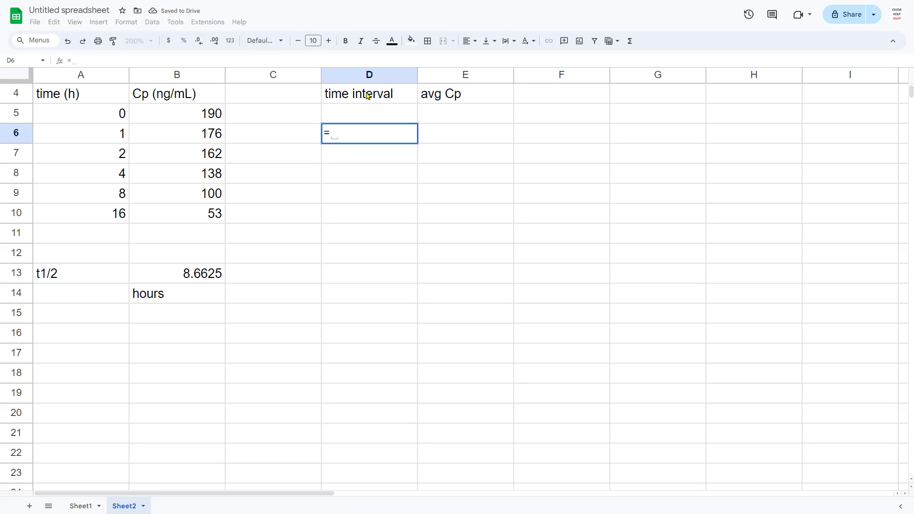
click(117, 139)
text(-)
click(106, 116)
key(Return)
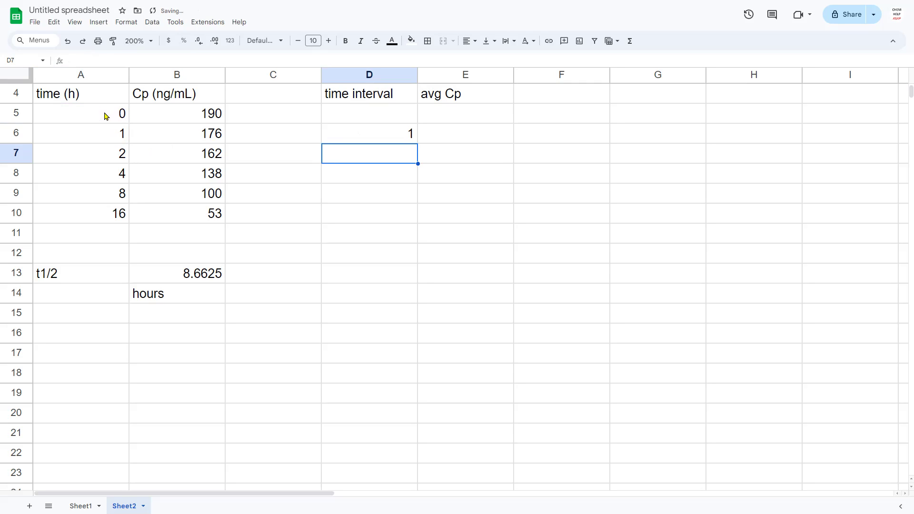
- Calculate the average Cp for the first interval in E6 with the formula =(B5+B6)/2
key(Up)
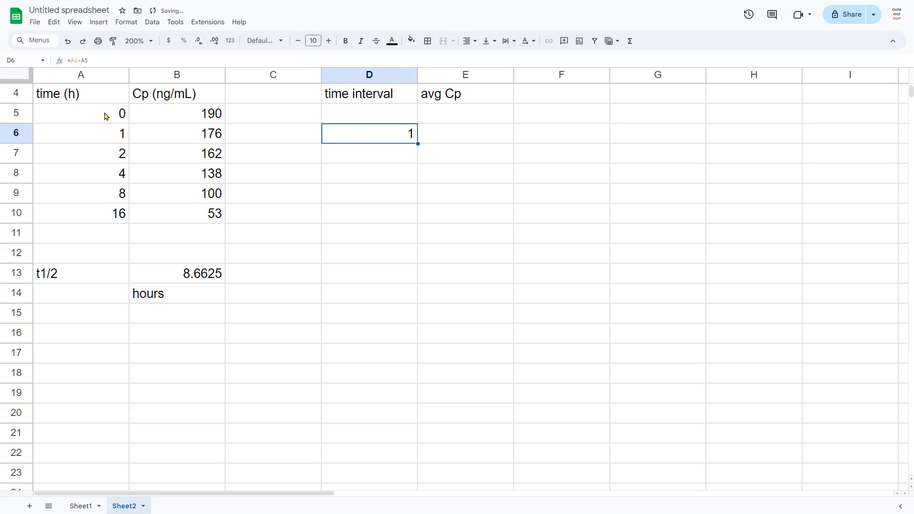
key(Right)
text(=)
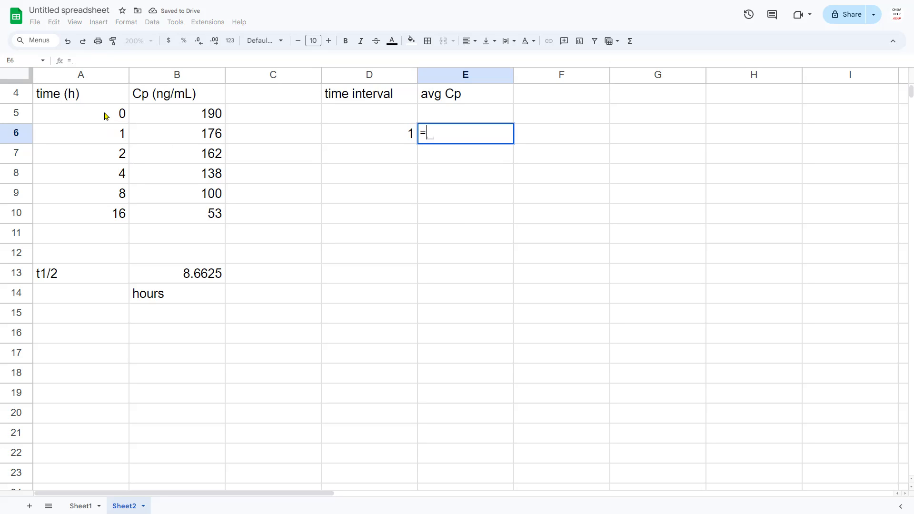
text(()
click(185, 119)
text(+)
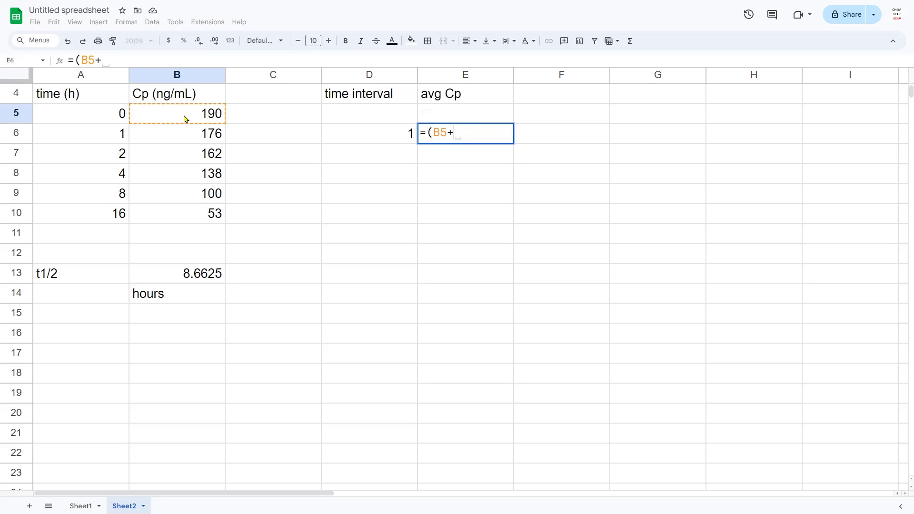
click(187, 139)
text()/2)
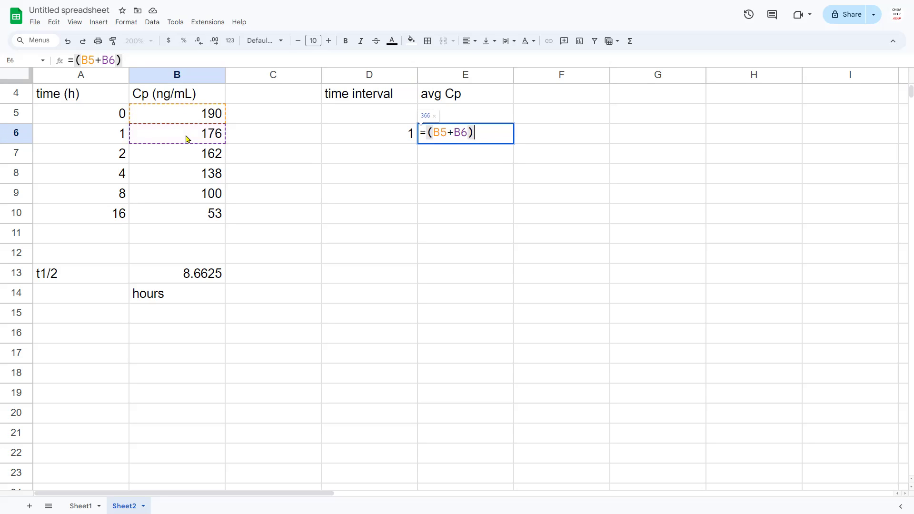
key(Return)
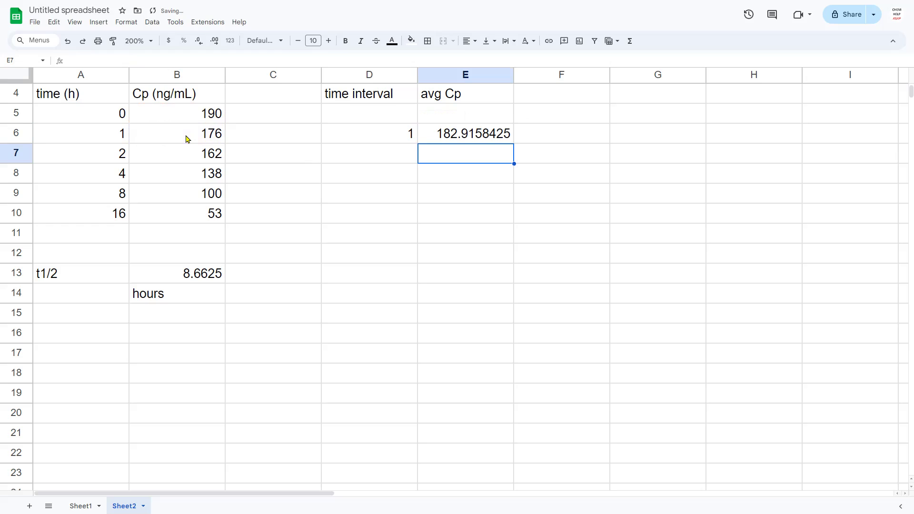
- Copy the time interval formula from D6 into D7 through D10
key(Left)
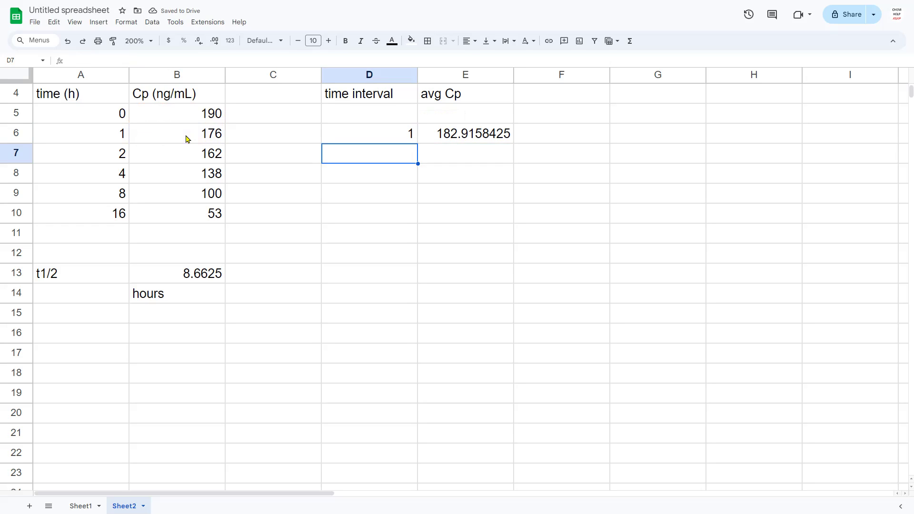
key(Up)
key(Down)
text(=A7-A6)
key(Down)
key(ctrl+v)
key(Down)
key(ctrl+v)
key(Down)
key(ctrl+v)
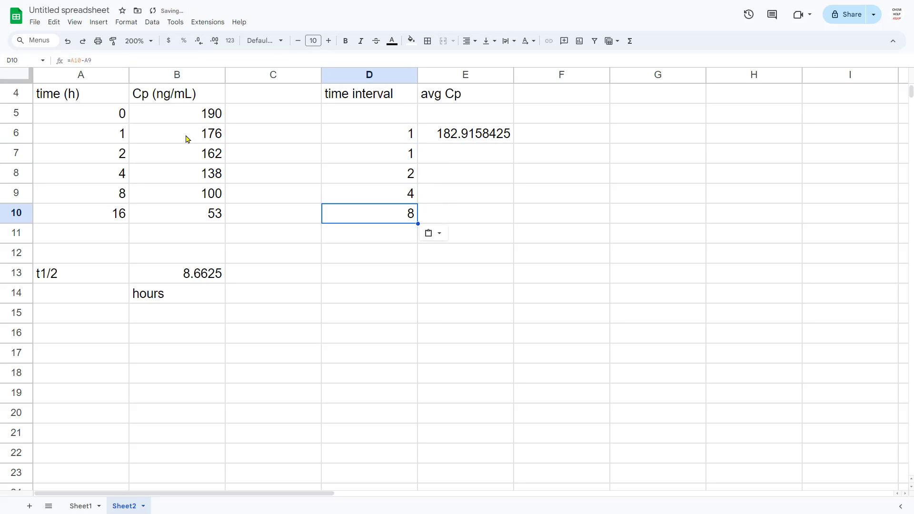
- Copy the average Cp formula from E6 into E7 through E10
key(Right)
key(Up)
key(Up)
key(Up)
key(Up)
key(Up)
key(Down)
key(ctrl+c)
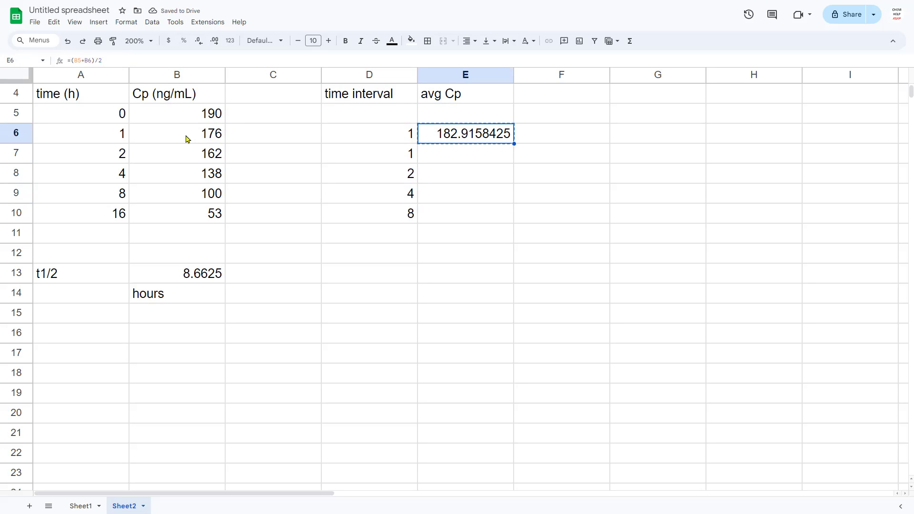
key(Down)
key(ctrl+v)
key(Down)
key(ctrl+v)
key(Down)
key(ctrl+v)
key(Down)
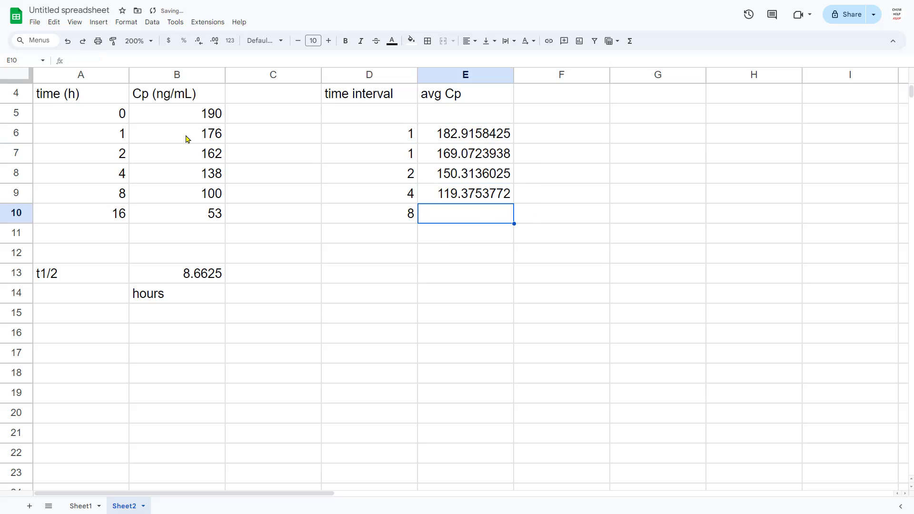
key(ctrl+v)
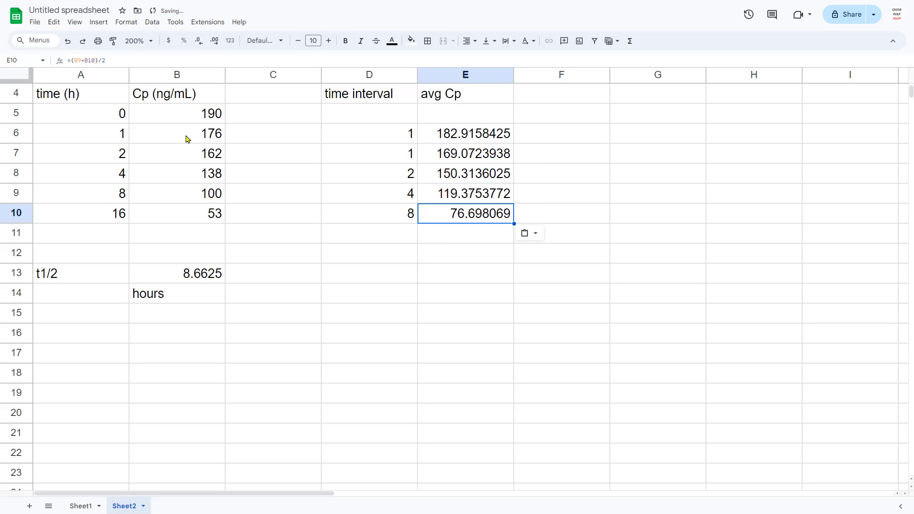
- Enter the heading "area of trap." in F4 beside the avg Cp heading
key(Right)
key(Up)
key(Up)
key(Up)
key(Up)
key(Up)
key(Up)
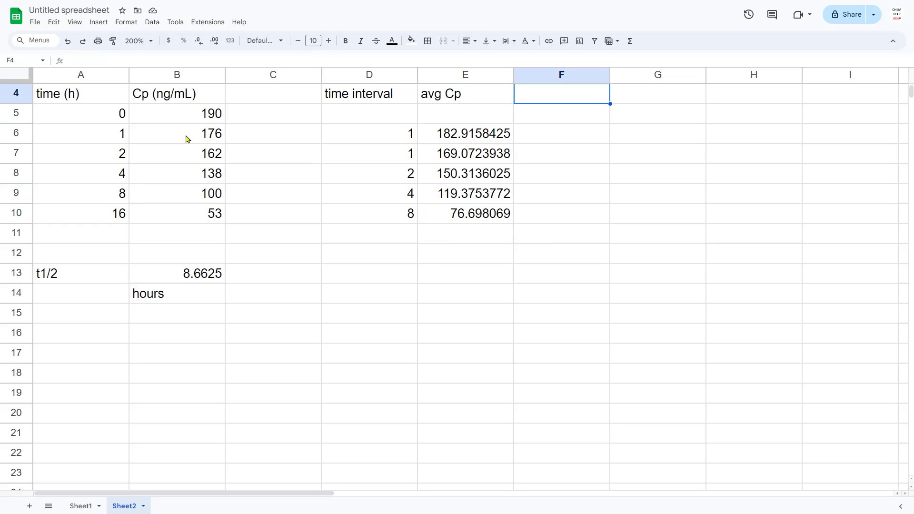
text(ar)
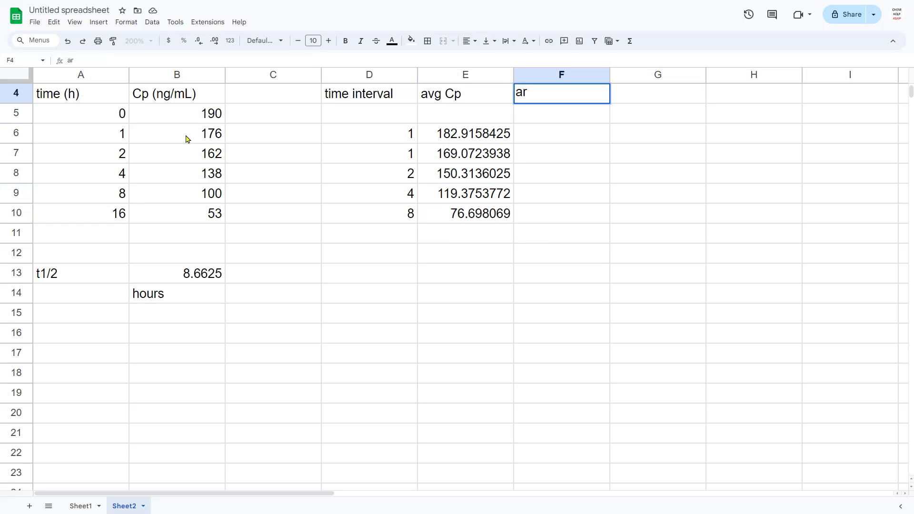
text(ea of trap.)
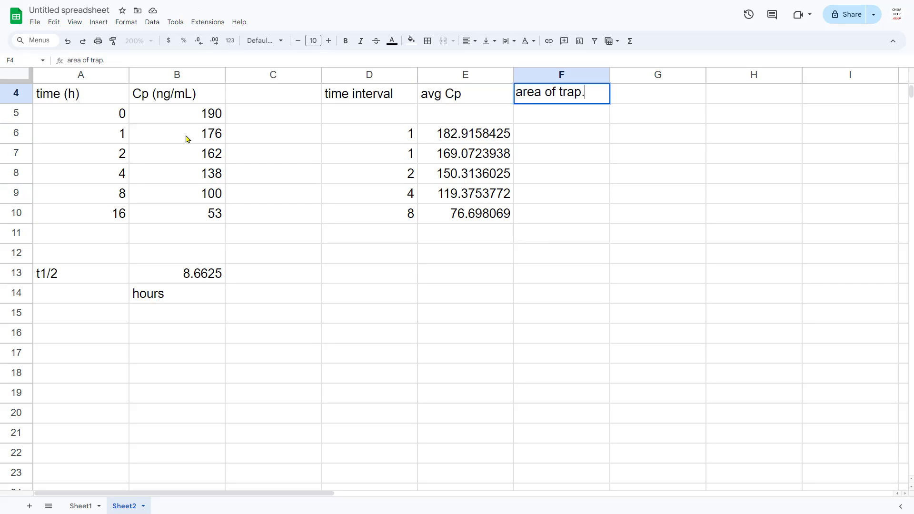
key(Return)
- Calculate the first trapezoid area in F6 with =D6*E6 and accept the suggested autofill for F7 through F10
key(Down)
text(=)
click(371, 135)
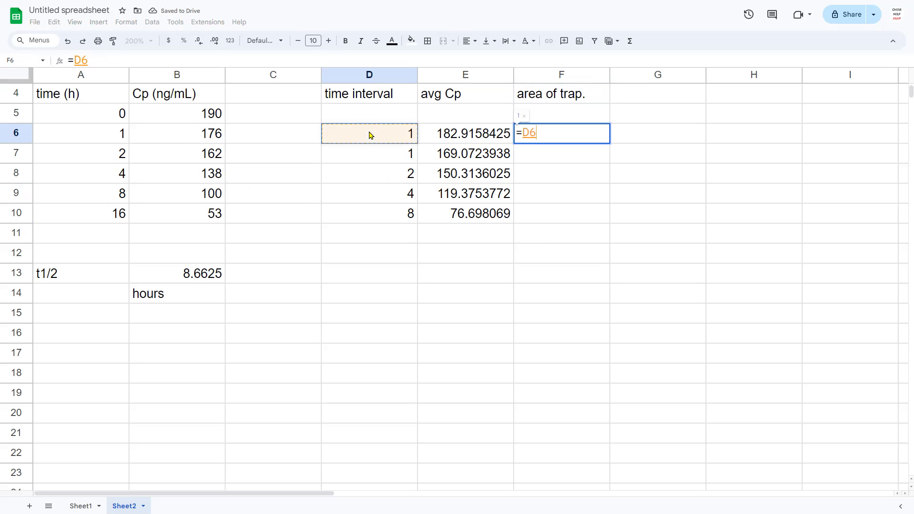
text(*)
click(435, 133)
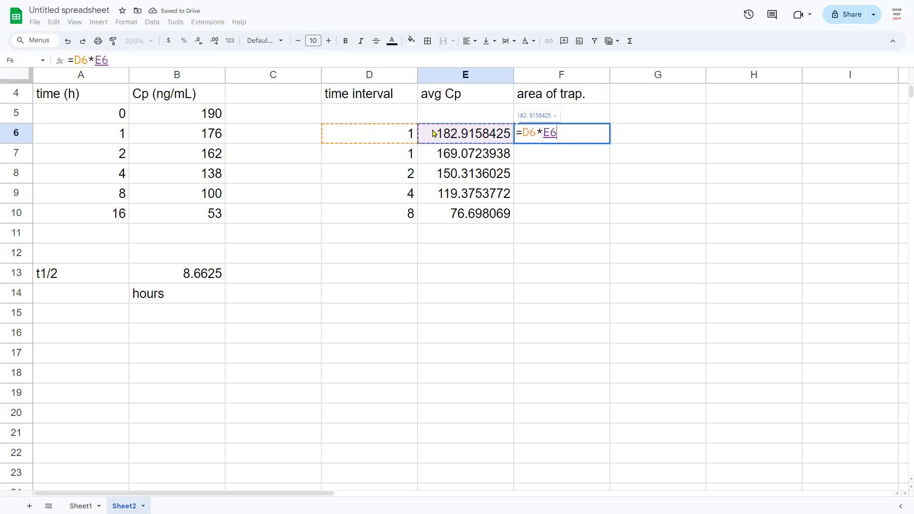
key(Return)
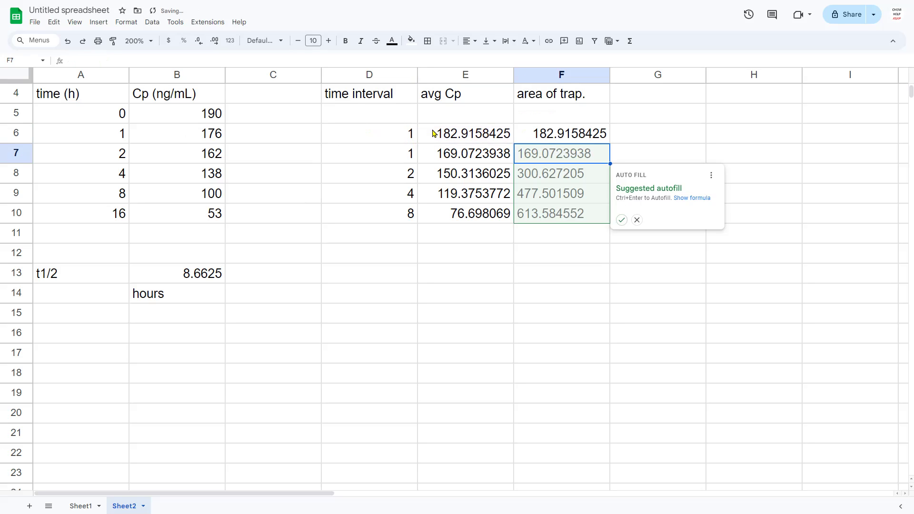
click(621, 220)
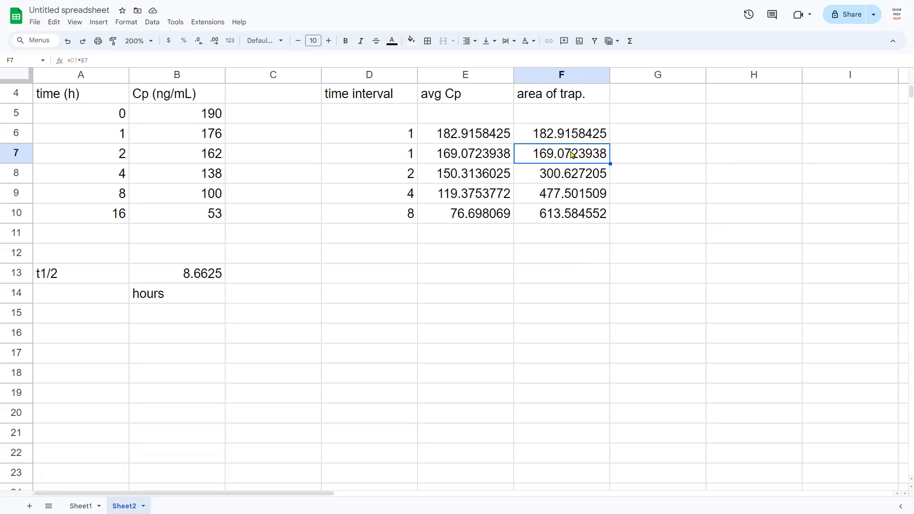
- Switch to the Jamboard whiteboard, outline the tail area beyond 16 h, and draw a line pointing into it
mouse_move(457, 28)
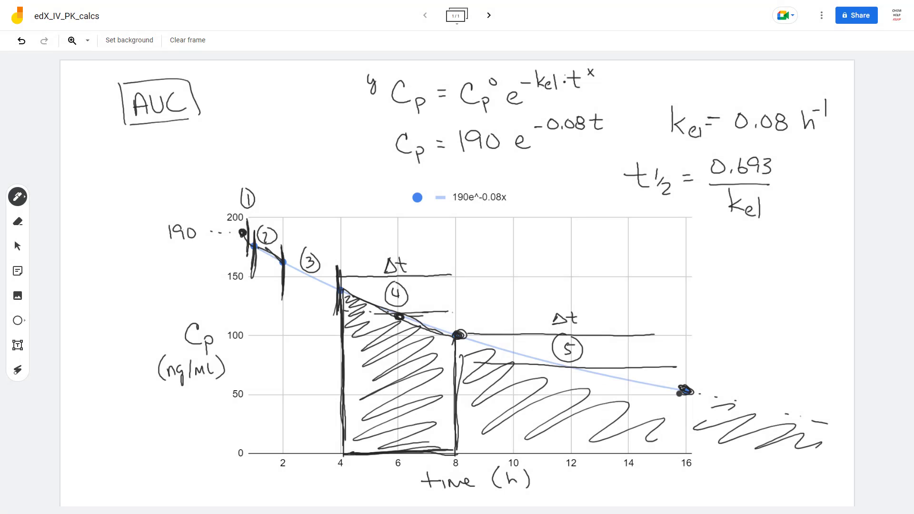
mouse_move(683, 392)
mouse_down()
mouse_move(685, 443)
mouse_move(688, 394)
mouse_move(842, 430)
mouse_up()
mouse_move(692, 448)
mouse_down()
mouse_move(821, 451)
mouse_move(838, 429)
mouse_move(809, 449)
mouse_move(825, 433)
mouse_up()
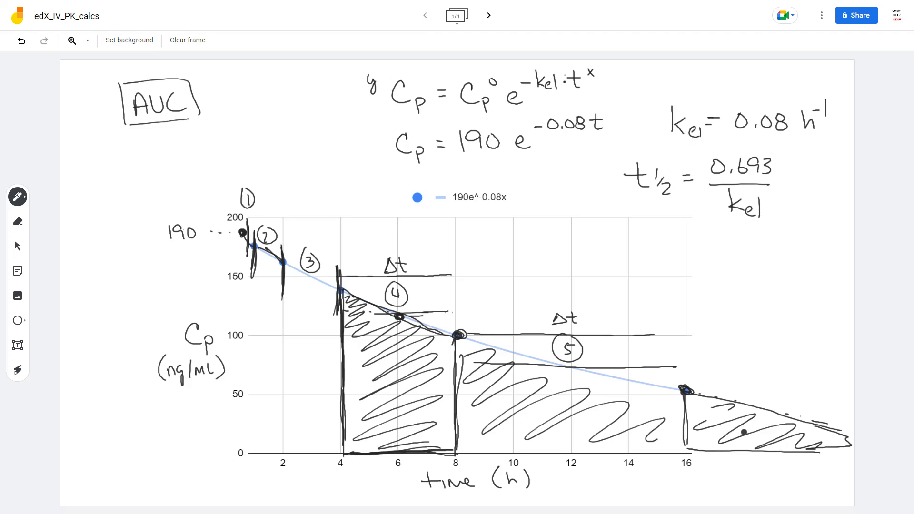
drag(745, 353, 742, 419)
- Write the formula AUC = Cp last / kel above the tail, with an arrow from Cp last to the 16 h point
mouse_move(709, 313)
mouse_down()
mouse_move(709, 297)
mouse_move(723, 315)
mouse_up()
mouse_move(708, 306)
mouse_down()
mouse_move(735, 294)
mouse_move(745, 310)
mouse_move(755, 307)
mouse_up()
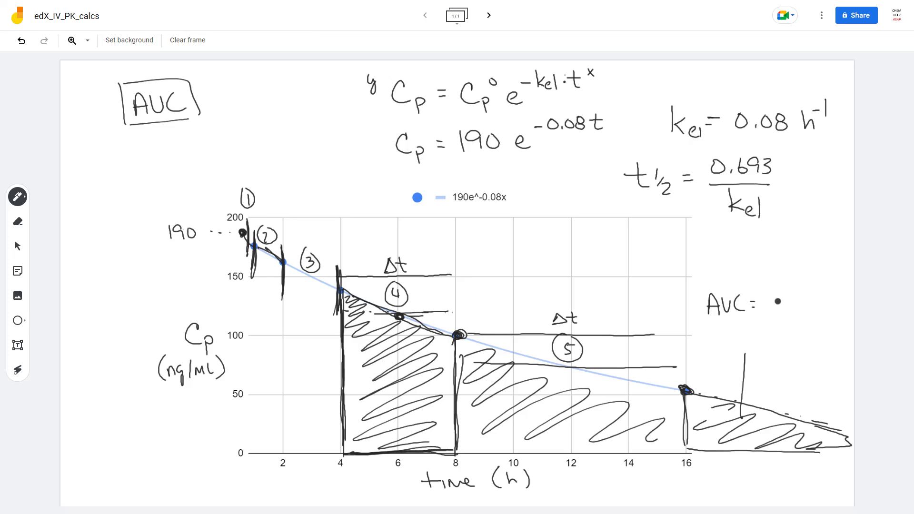
mouse_move(779, 277)
mouse_down()
mouse_move(773, 290)
mouse_move(787, 303)
mouse_move(788, 279)
mouse_move(798, 280)
mouse_up()
drag(805, 265, 805, 279)
drag(802, 272, 809, 272)
mouse_move(706, 270)
mouse_down()
mouse_move(767, 274)
mouse_move(687, 381)
mouse_move(692, 374)
mouse_up()
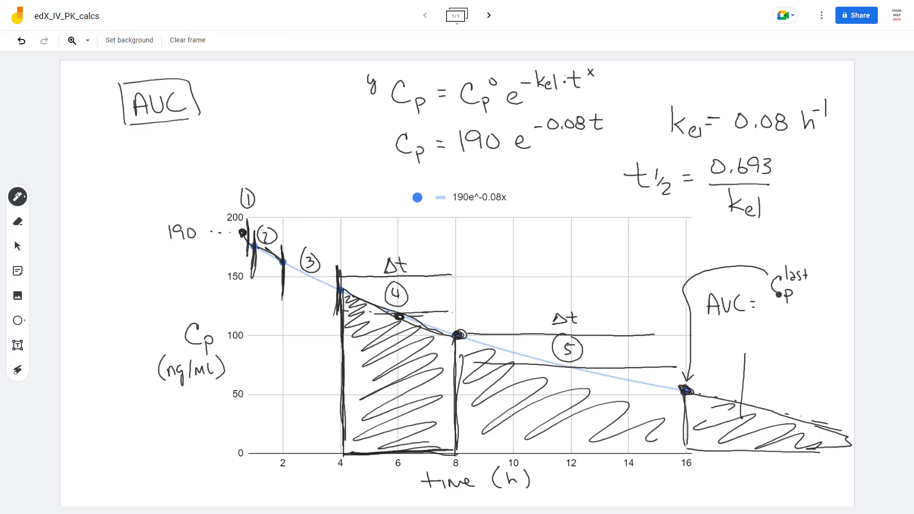
mouse_move(770, 307)
mouse_down()
mouse_move(815, 307)
mouse_move(777, 331)
mouse_move(800, 336)
mouse_up()
- Underline the kel value 0.08 and mark the tail area beyond 16 h again
mouse_move(728, 140)
mouse_down()
mouse_move(793, 140)
mouse_move(771, 141)
mouse_up()
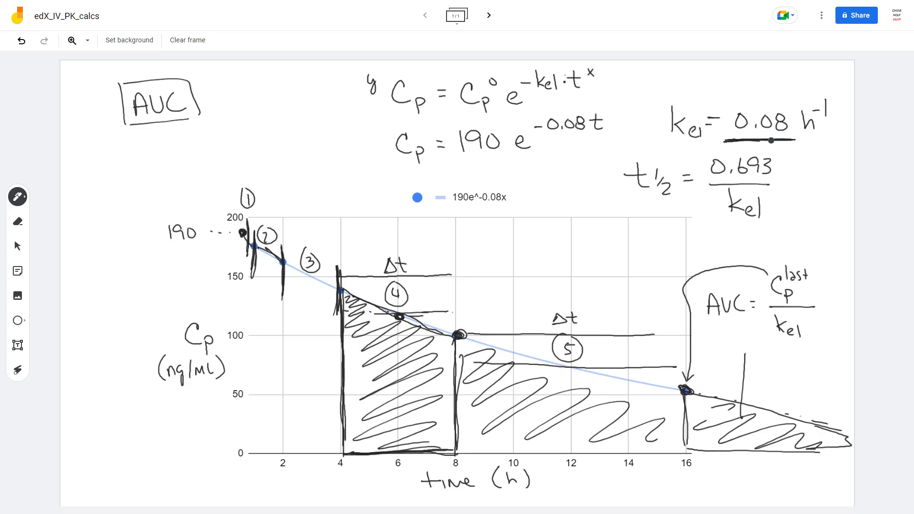
mouse_move(735, 319)
mouse_down()
mouse_move(736, 328)
mouse_move(752, 321)
mouse_up()
drag(688, 405, 830, 441)
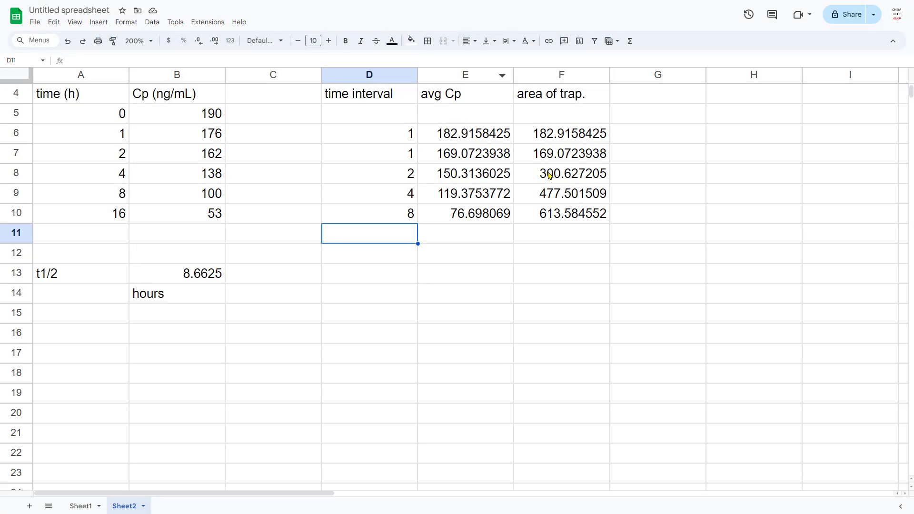
- Switch to the Google Sheets spreadsheet, select the trapezoid areas in F6:F10, and enter the label "AUClast" in G11
drag(559, 131, 550, 215)
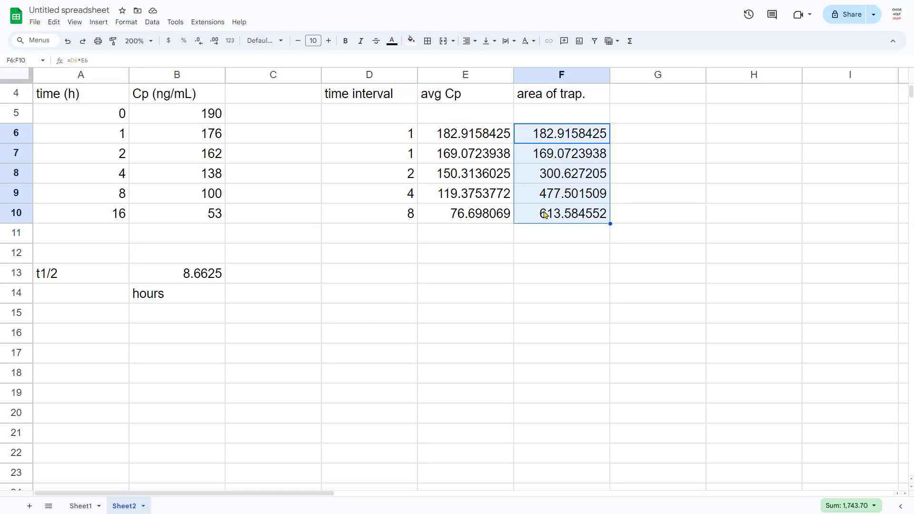
click(624, 233)
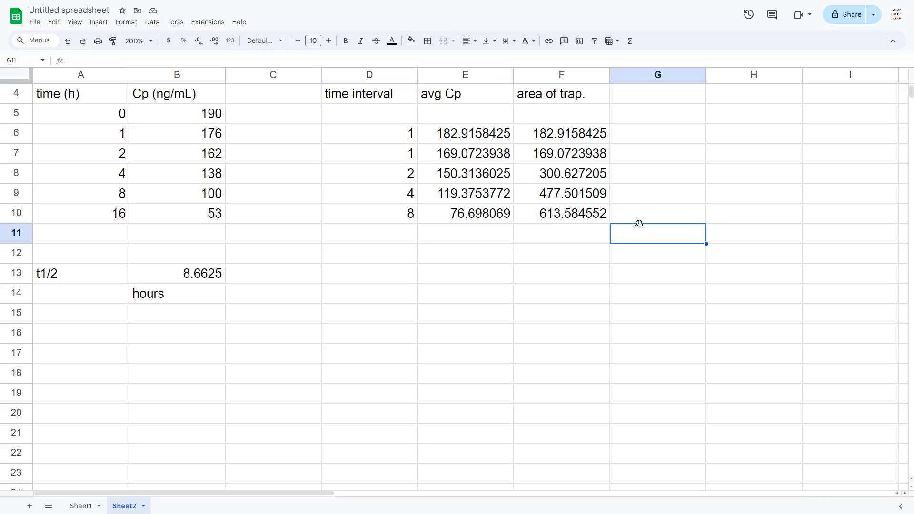
text(AUClast)
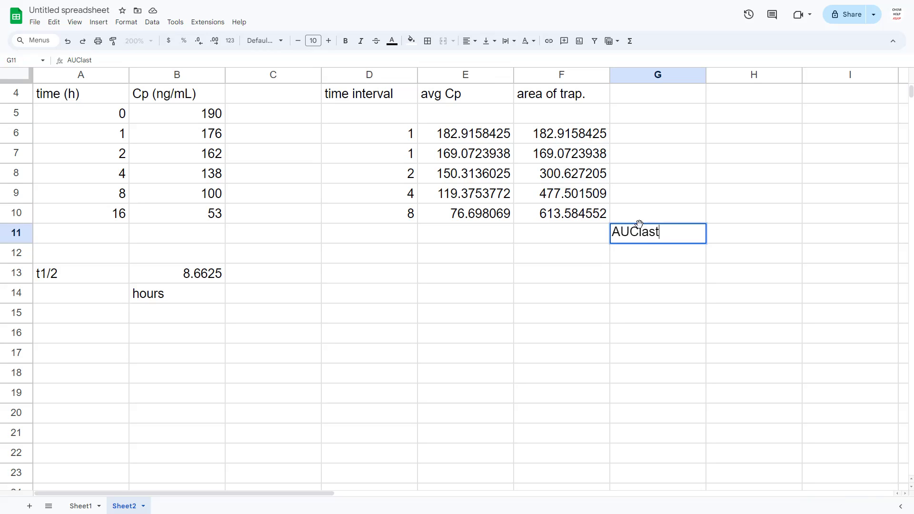
key(Return)
- Calculate the tail area in F11 with the formula =B10/0.08
key(Up)
key(Left)
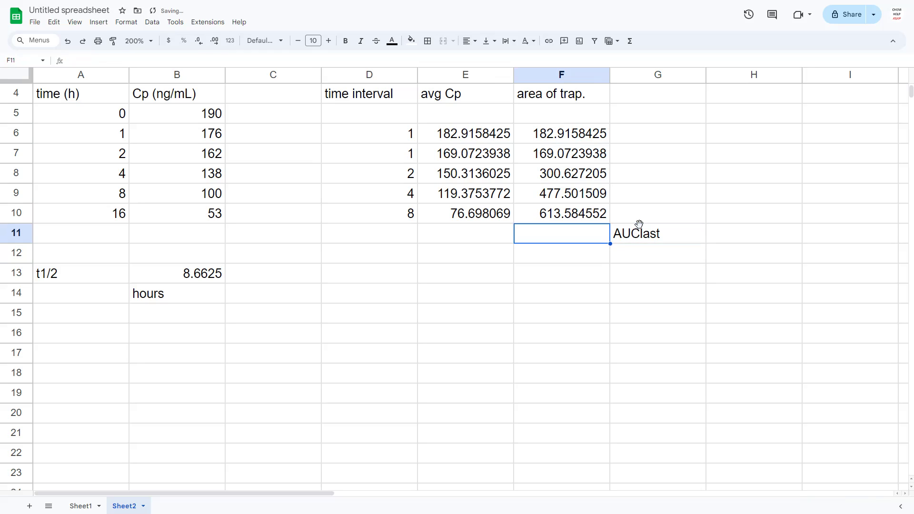
text(=)
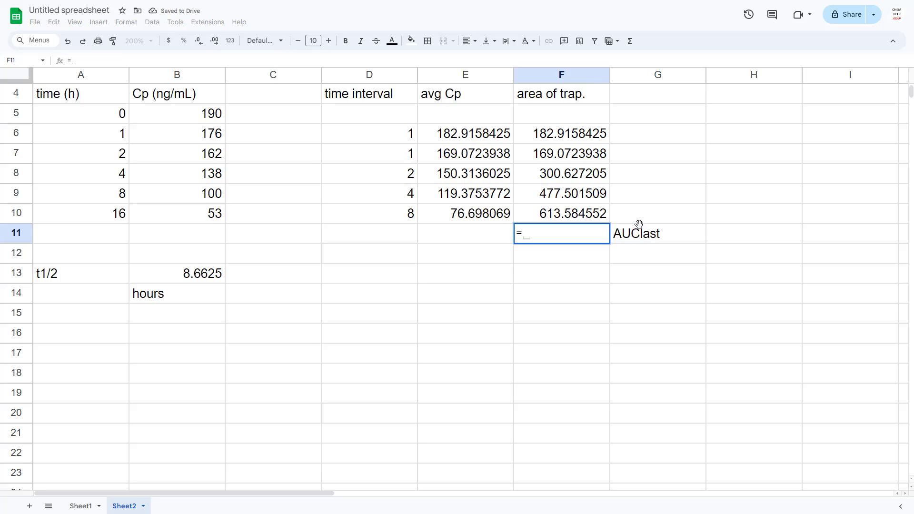
click(215, 222)
text(/)
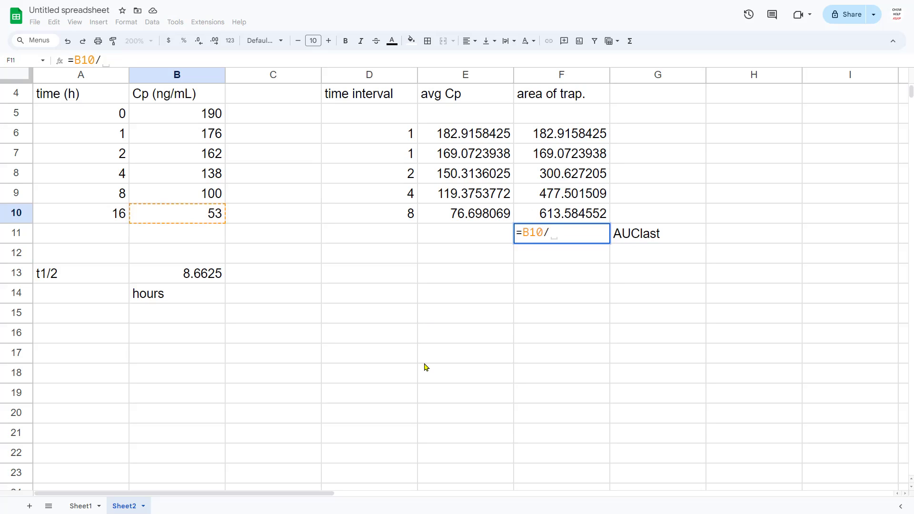
text(0.08)
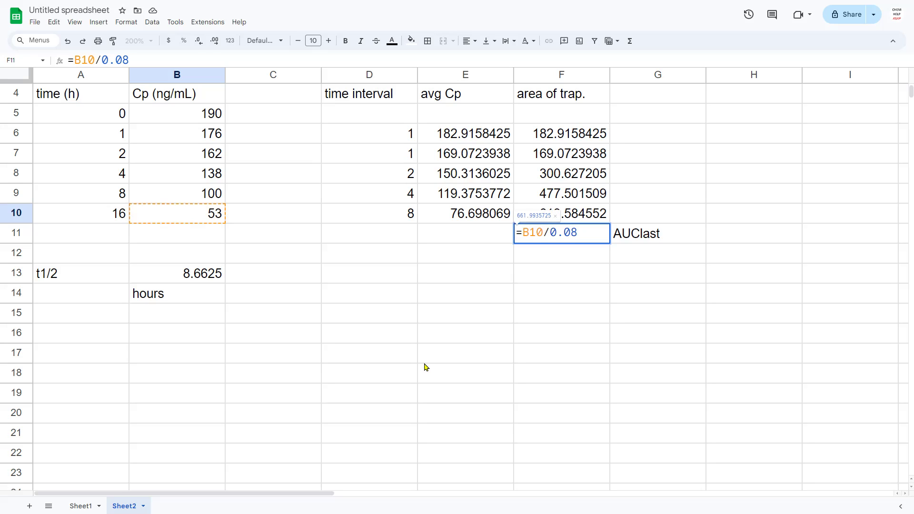
key(Return)
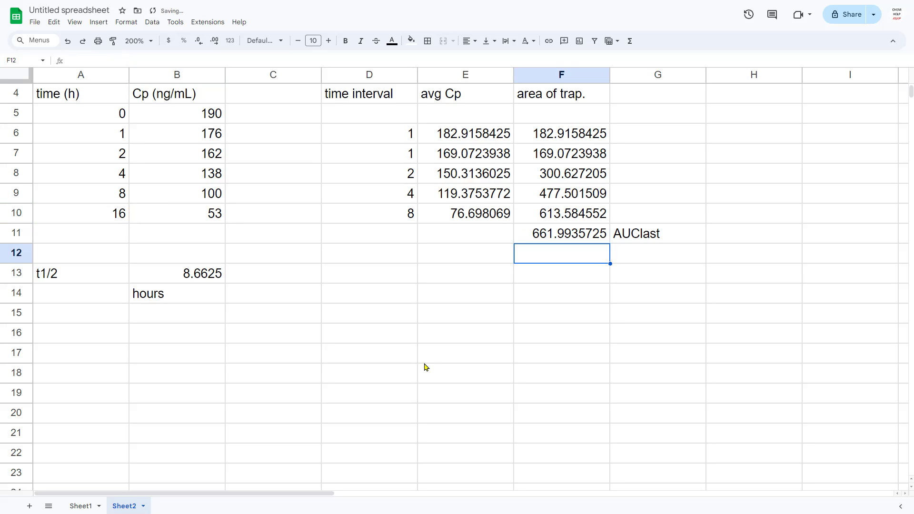
- Enter the label "AUC" in G13
click(557, 237)
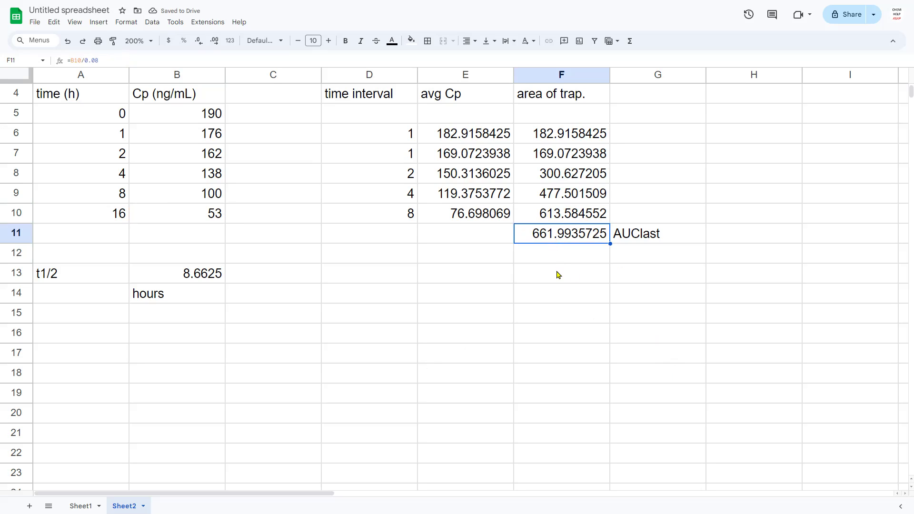
click(638, 275)
text(AUC)
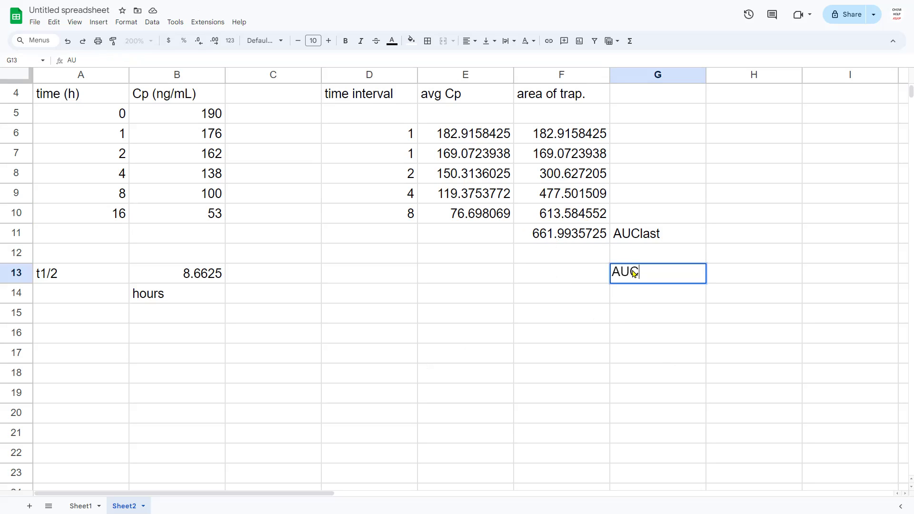
key(Return)
- Total the trapezoid areas and the tail area in F13 with the formula =sum(F6:F11)
key(Up)
key(Left)
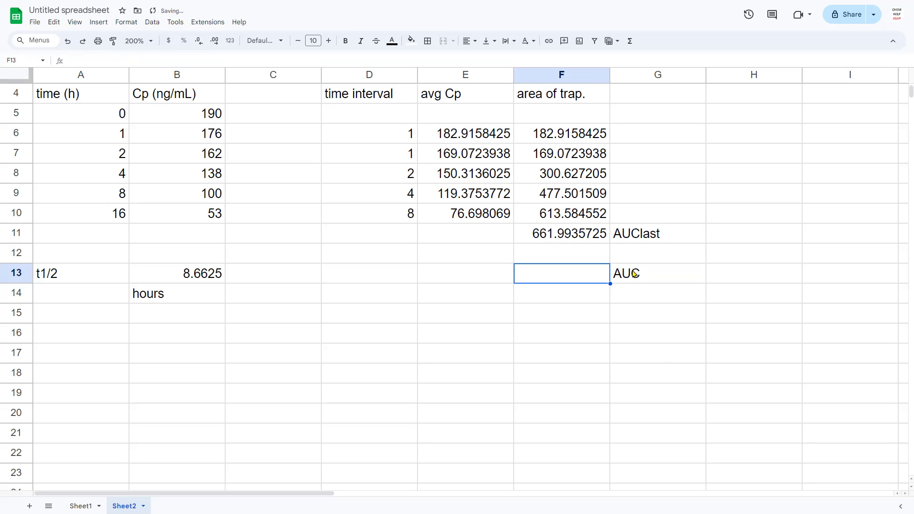
text(=sum()
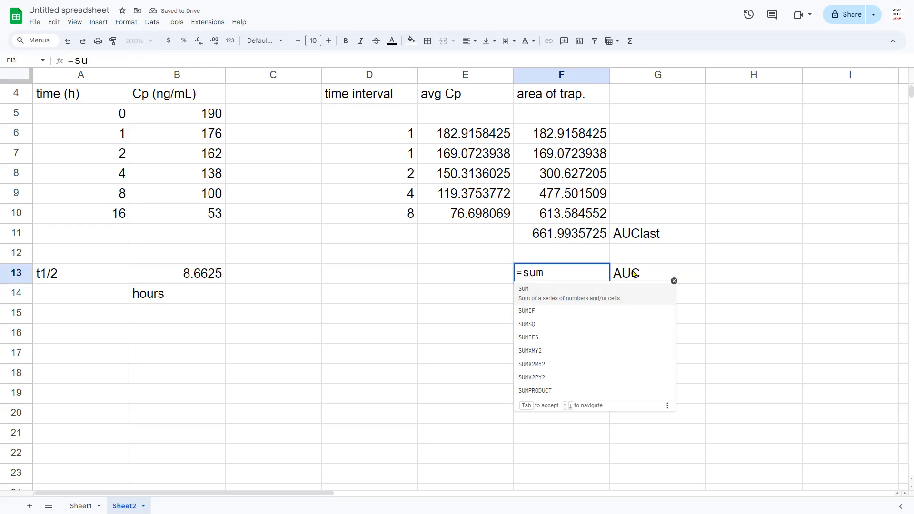
drag(571, 137, 570, 230)
text())
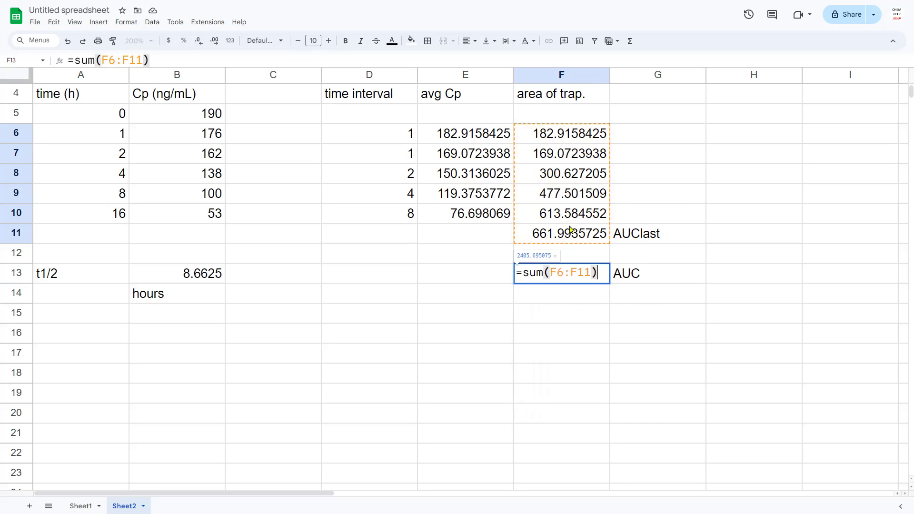
key(Return)
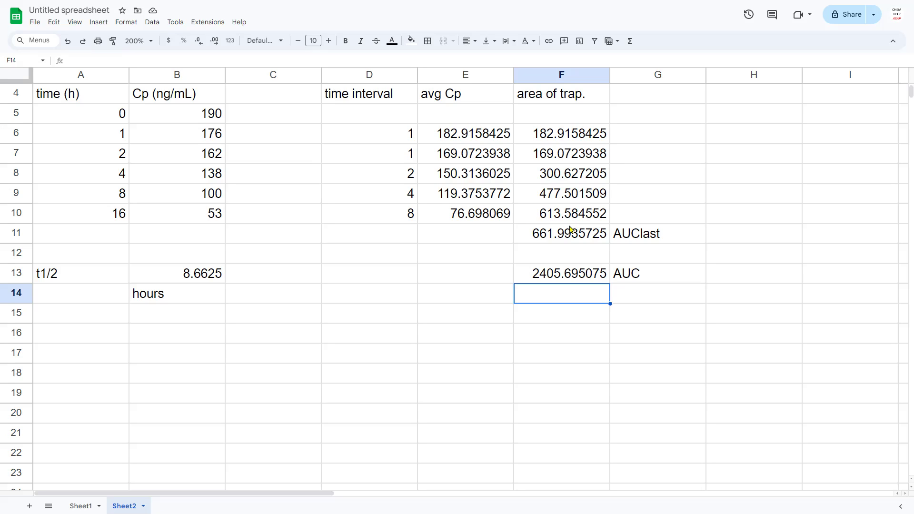
- Enter the unit "ng*h/mL" in F14 below the AUC total
text(ng*h/)
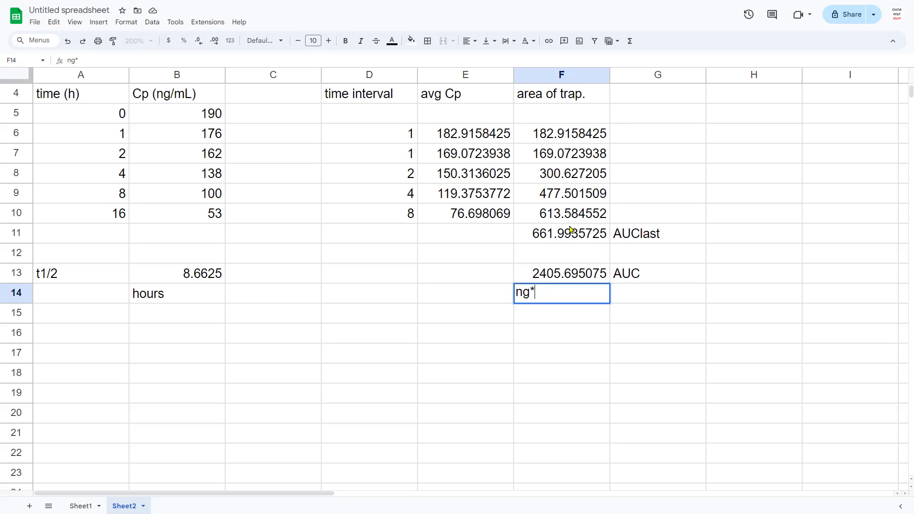
text(mL)
key(Return)
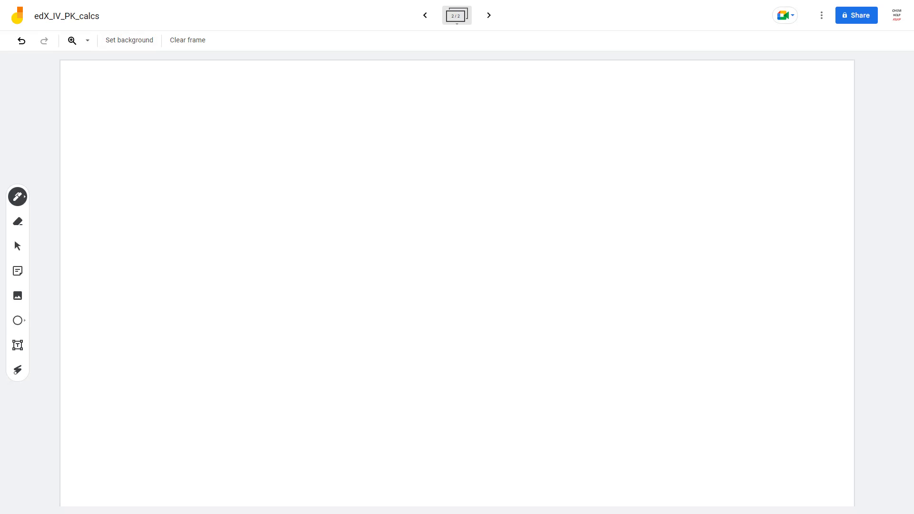
- Switch to the edX_IV_PK_calcs whiteboard and handwrite the clearance formula CL = D / AUC on the blank second frame
mouse_move(193, 133)
mouse_down()
mouse_move(197, 149)
mouse_move(218, 148)
mouse_up()
drag(242, 136, 251, 141)
mouse_move(288, 118)
mouse_down()
mouse_move(289, 131)
mouse_move(332, 143)
mouse_up()
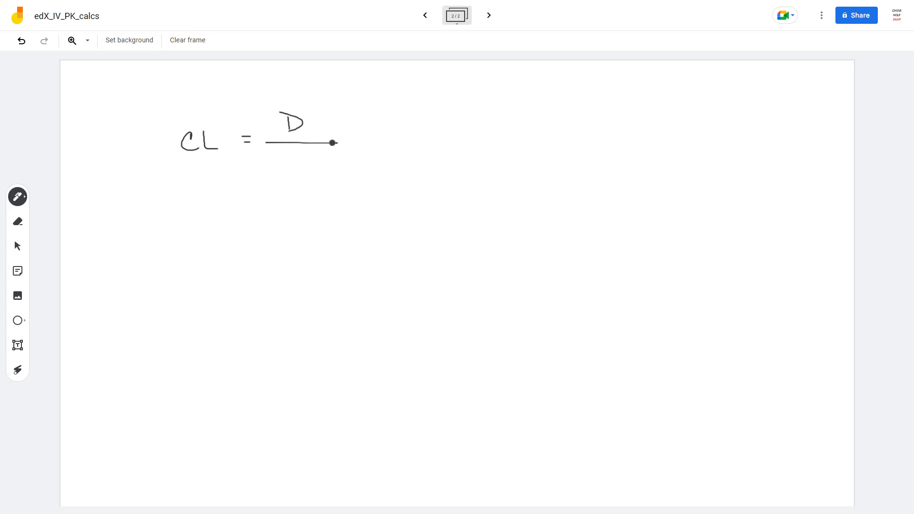
mouse_move(280, 161)
mouse_down()
mouse_move(292, 180)
mouse_move(325, 177)
mouse_up()
- Annotate the clearance formula with units, linking D to ng and AUC to ng·h/mL
drag(315, 112, 338, 103)
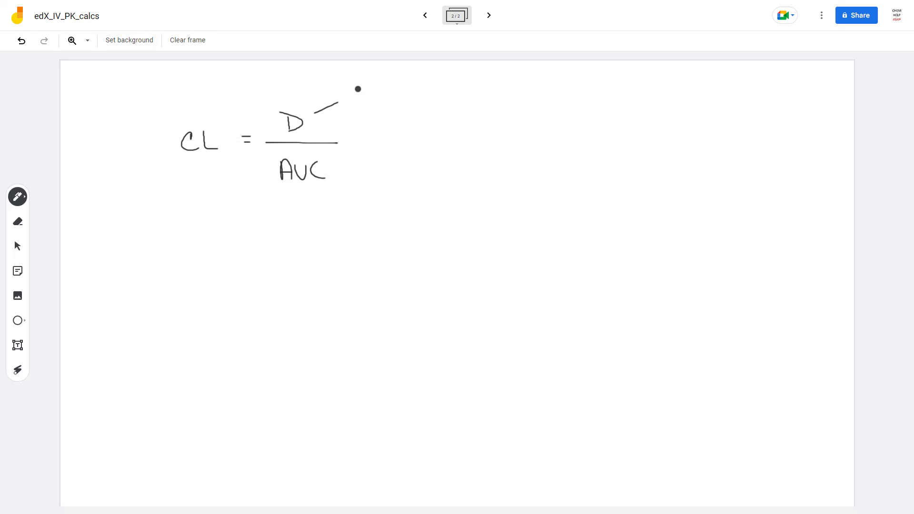
drag(353, 89, 367, 113)
mouse_move(341, 175)
mouse_down()
mouse_move(376, 189)
mouse_move(380, 200)
mouse_up()
click(393, 184)
mouse_move(400, 170)
mouse_down()
mouse_move(414, 200)
mouse_move(387, 220)
mouse_move(402, 217)
mouse_up()
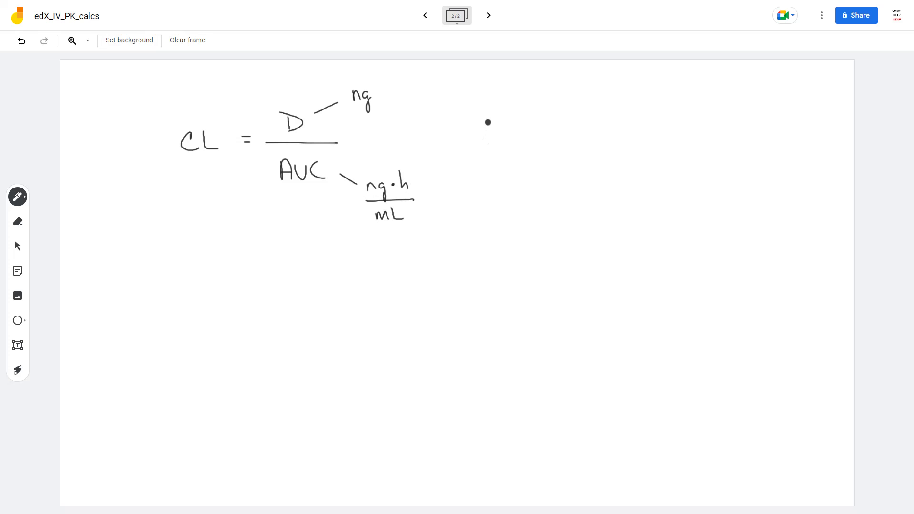
- Write the unit conversion mL/h · 1 h/60 min beside the clearance formula and strike out both h units
mouse_move(480, 131)
mouse_down()
mouse_move(513, 128)
mouse_move(502, 165)
mouse_up()
click(534, 139)
mouse_move(559, 117)
mouse_down()
mouse_move(563, 132)
mouse_move(592, 133)
mouse_move(600, 144)
mouse_move(563, 163)
mouse_move(568, 155)
mouse_move(609, 167)
mouse_up()
drag(596, 110, 572, 135)
drag(505, 149, 488, 169)
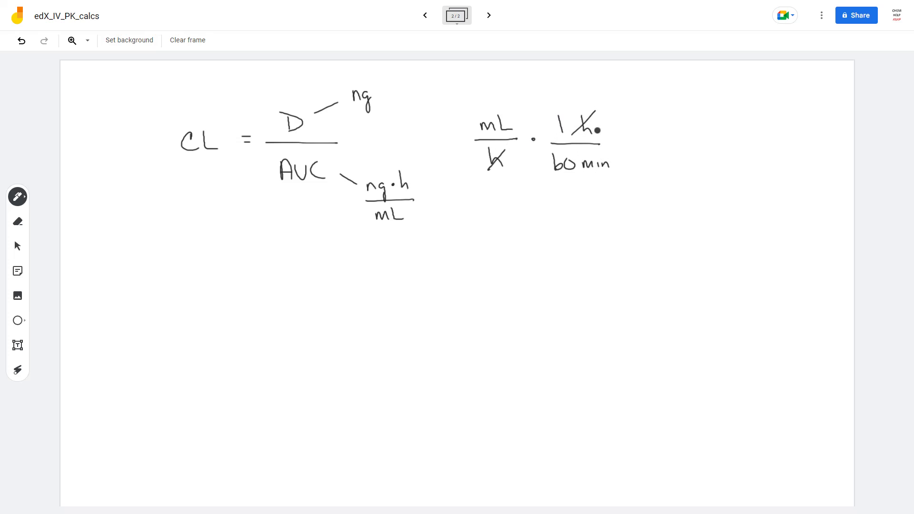
- Complete the unit conversion with = mL/min and handwrite a further expression beneath it
drag(632, 131, 641, 130)
mouse_move(631, 135)
mouse_down()
mouse_move(711, 128)
mouse_move(714, 138)
mouse_move(690, 161)
mouse_move(710, 160)
mouse_up()
click(693, 145)
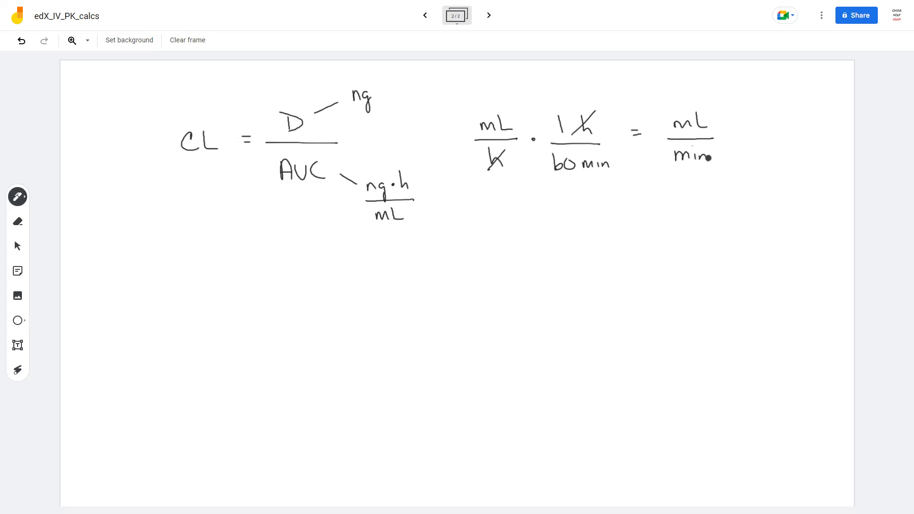
mouse_move(488, 240)
mouse_down()
mouse_move(520, 238)
mouse_move(530, 248)
mouse_move(484, 255)
mouse_move(520, 263)
mouse_up()
mouse_move(549, 222)
mouse_down()
mouse_move(540, 264)
mouse_move(578, 253)
mouse_move(583, 278)
mouse_up()
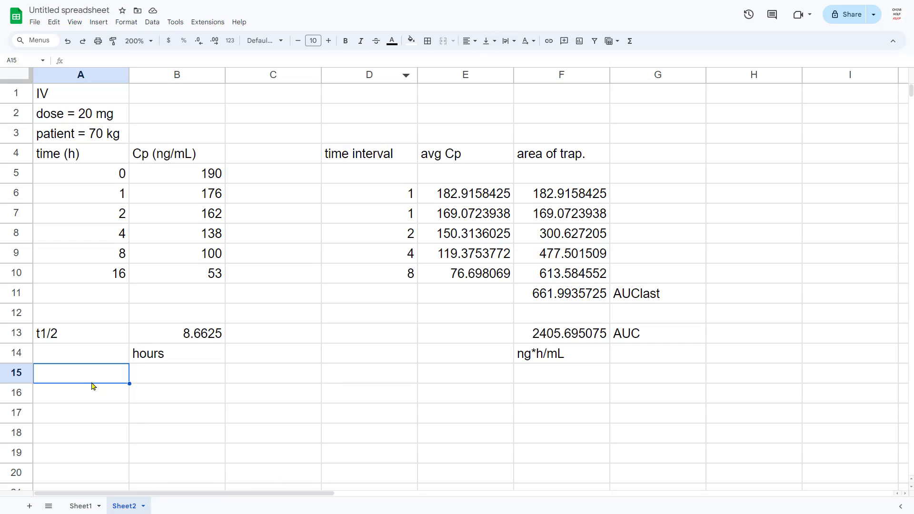
- Switch to the Google Sheets spreadsheet, label A15 "CL", and calculate clearance in B15 with the formula =20000000/F13
text(CL)
key(Return)
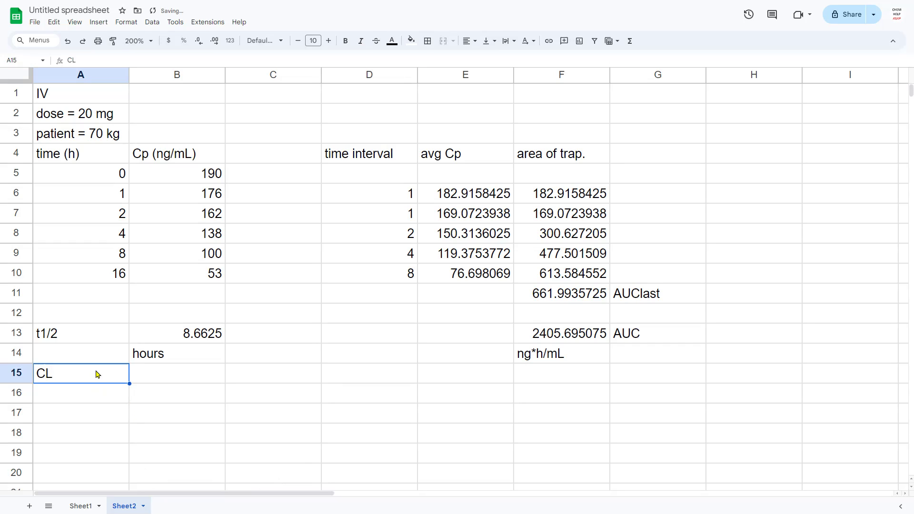
key(Up)
key(Right)
text(=)
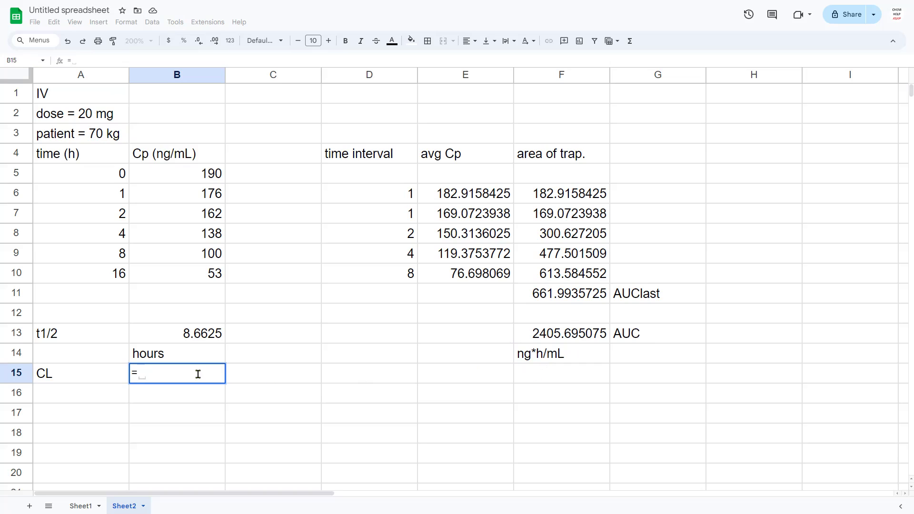
text(20)
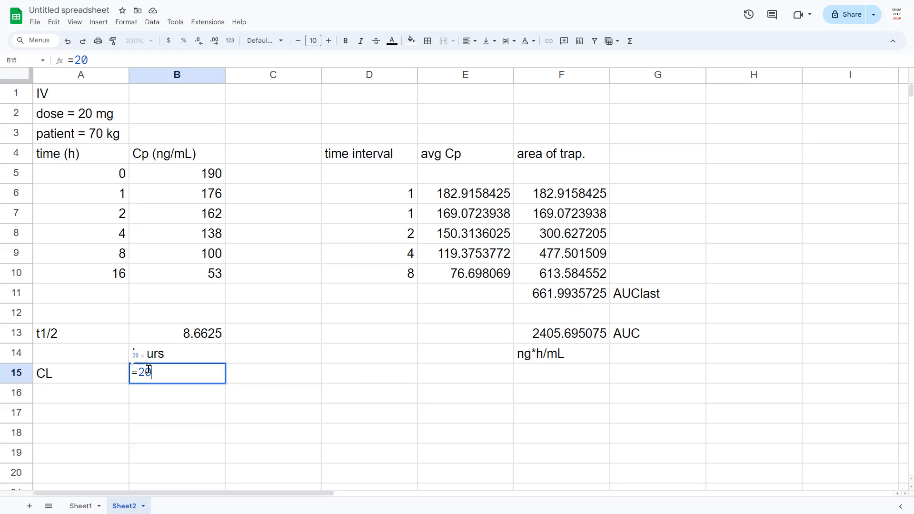
text(000)
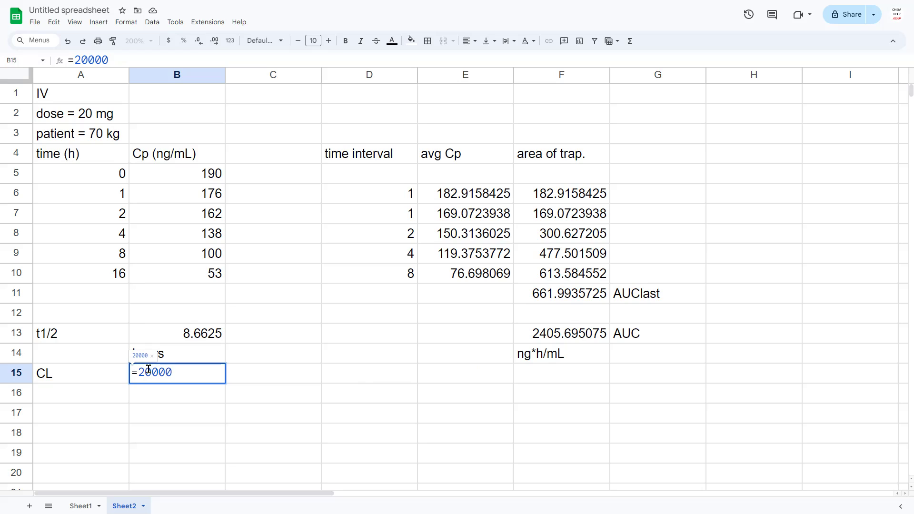
text(000)
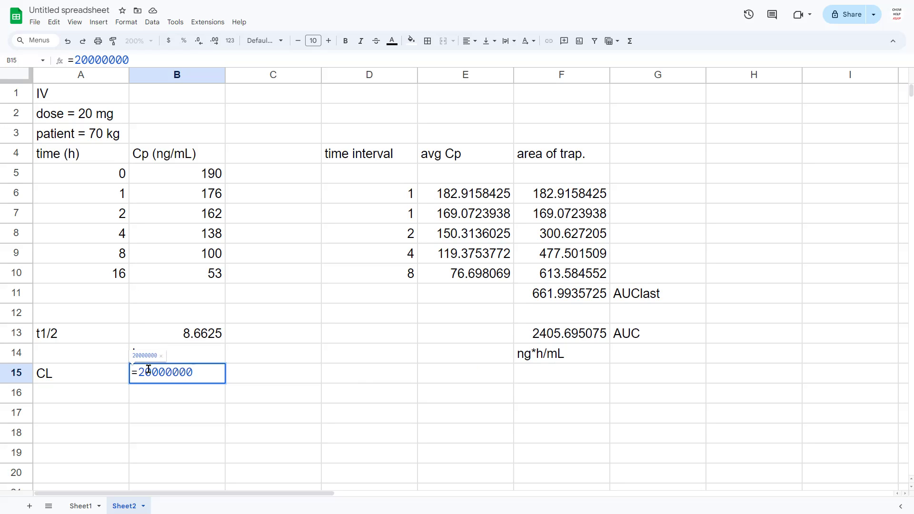
text(/)
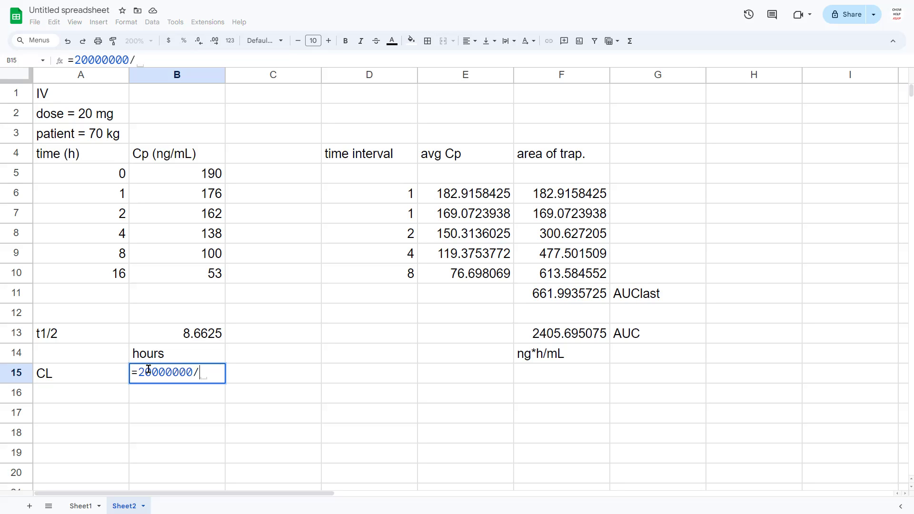
click(551, 335)
key(Return)
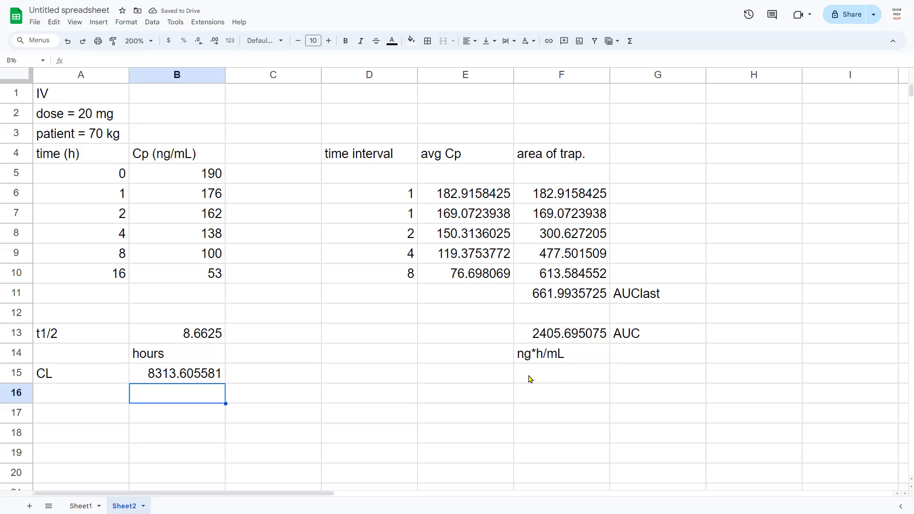
- Enter the unit "mL/h" in B16 below the clearance value
text(mL/)
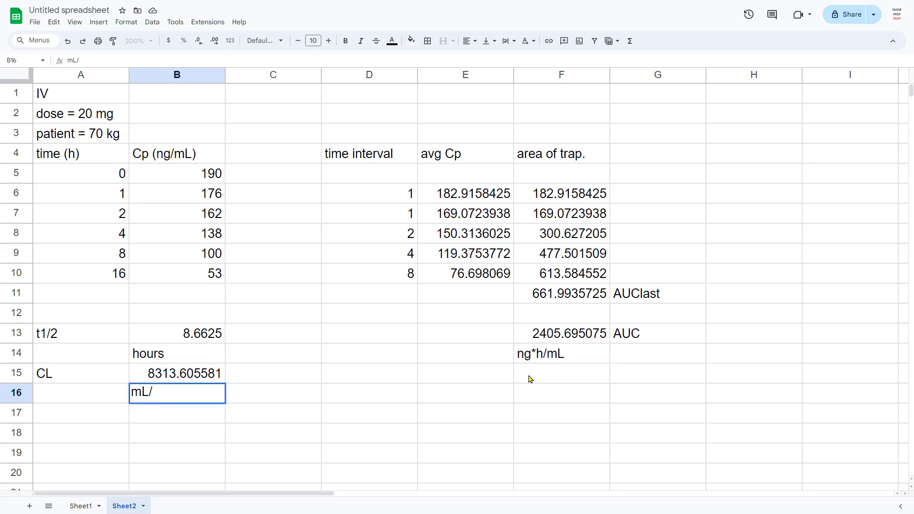
text(h)
key(Return)
- Label A17 "CL" and convert the clearance to a per-minute value in B17 with the formula =B15/60
key(Left)
text(CL)
key(Tab)
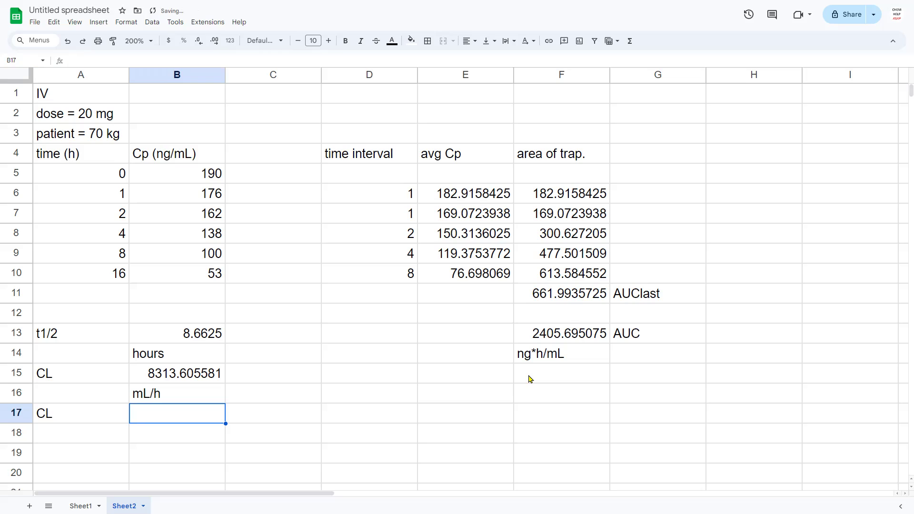
text(=)
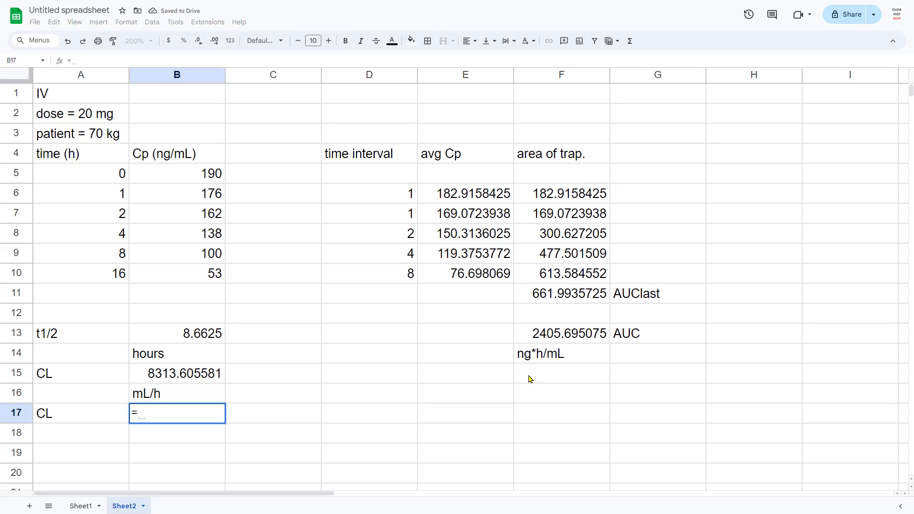
click(192, 379)
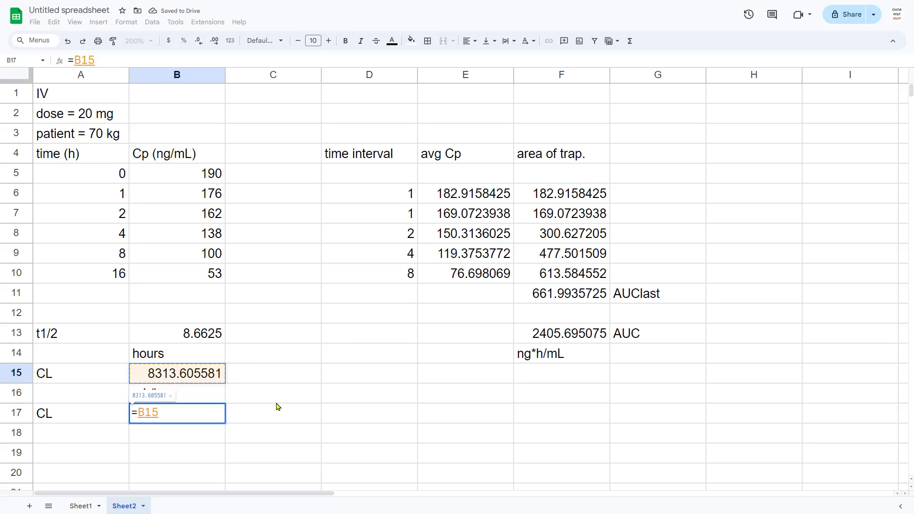
text(/60)
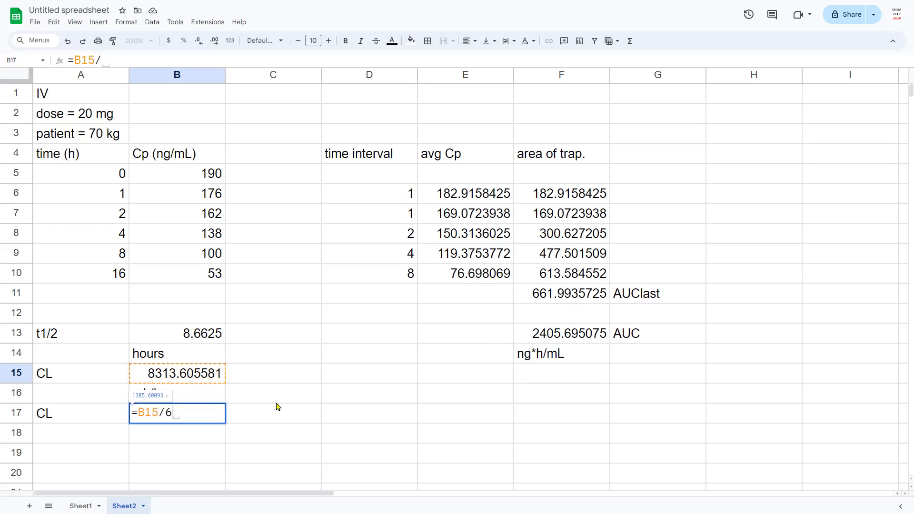
key(Return)
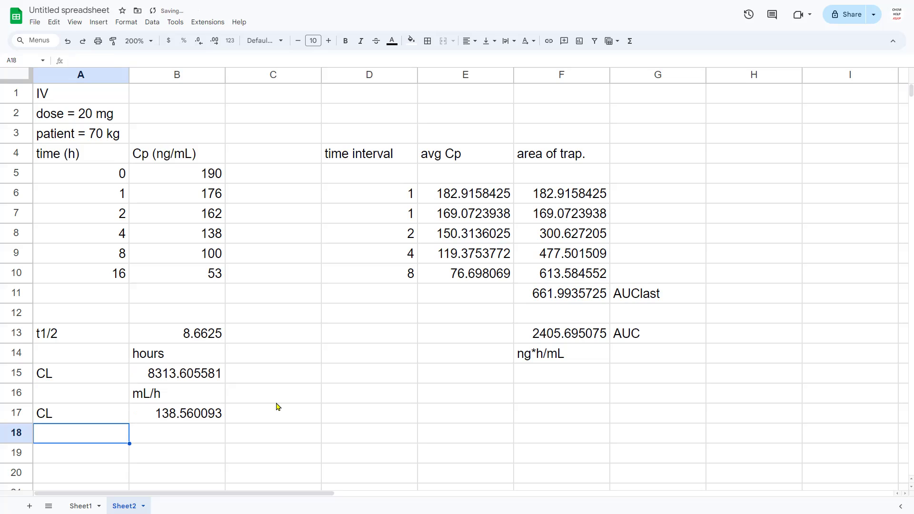
- Enter the unit "mL/min" in B18 below the converted clearance
key(Right)
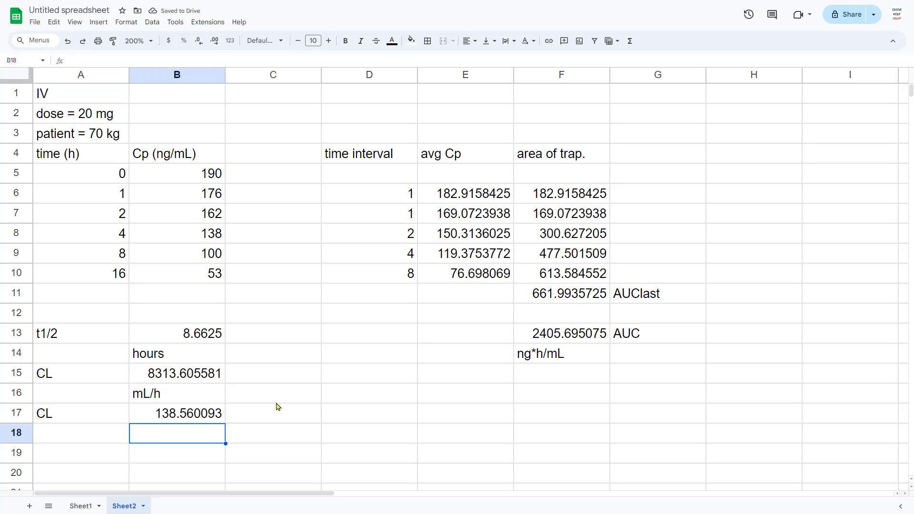
text(m)
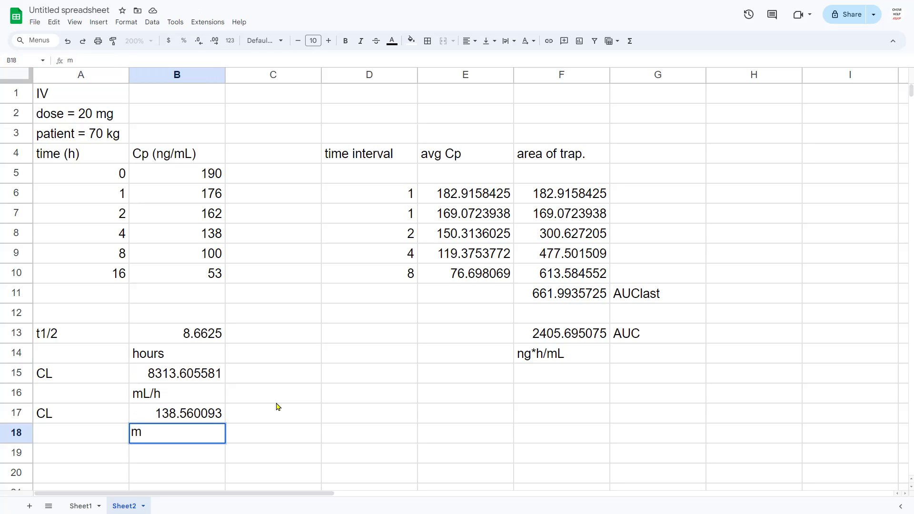
text(L/min)
key(Return)
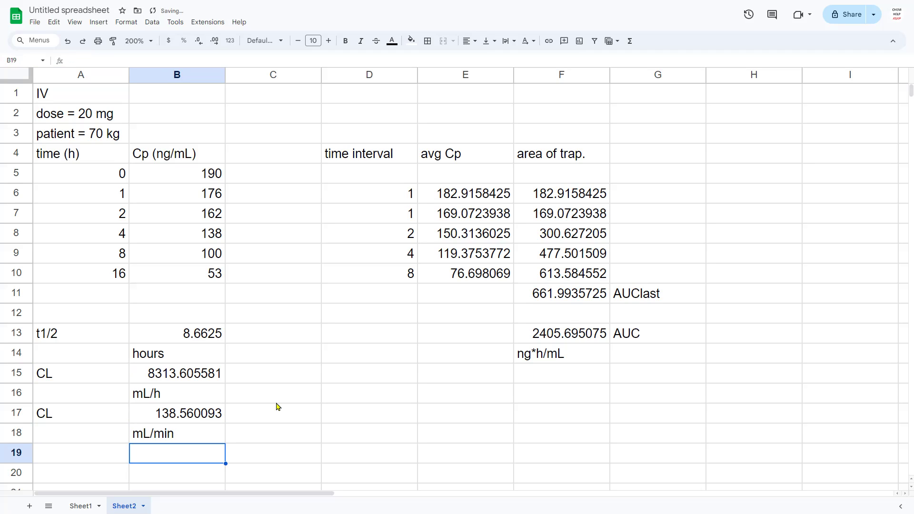
- Label A19 "CL" and calculate the weight-normalized clearance in B19 with the formula =B17/70
key(Left)
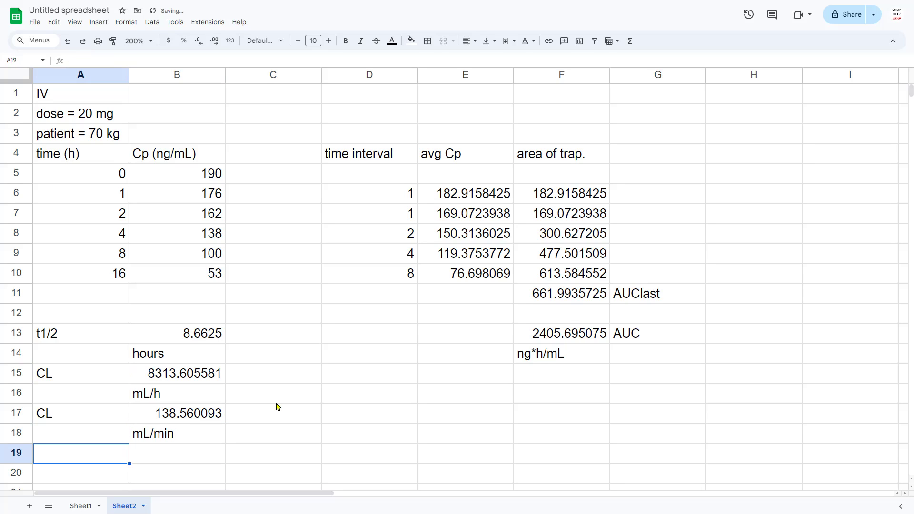
text(CL)
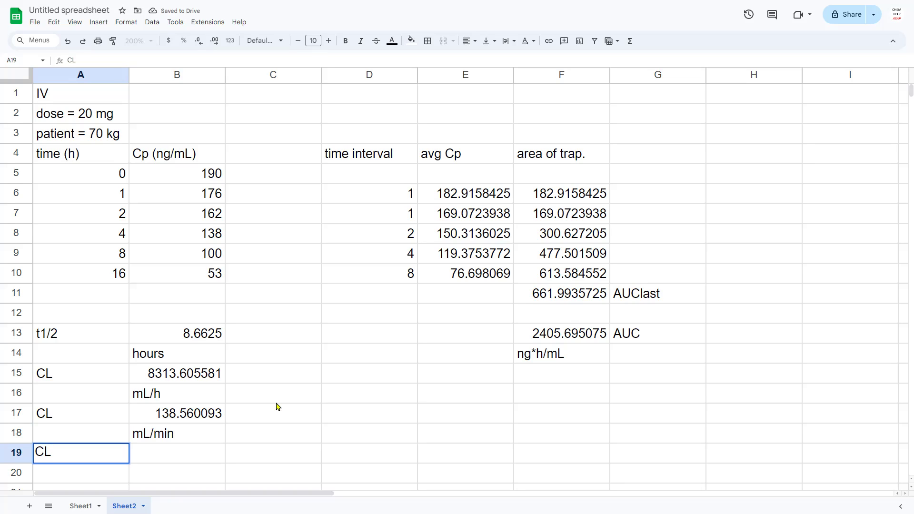
key(Tab)
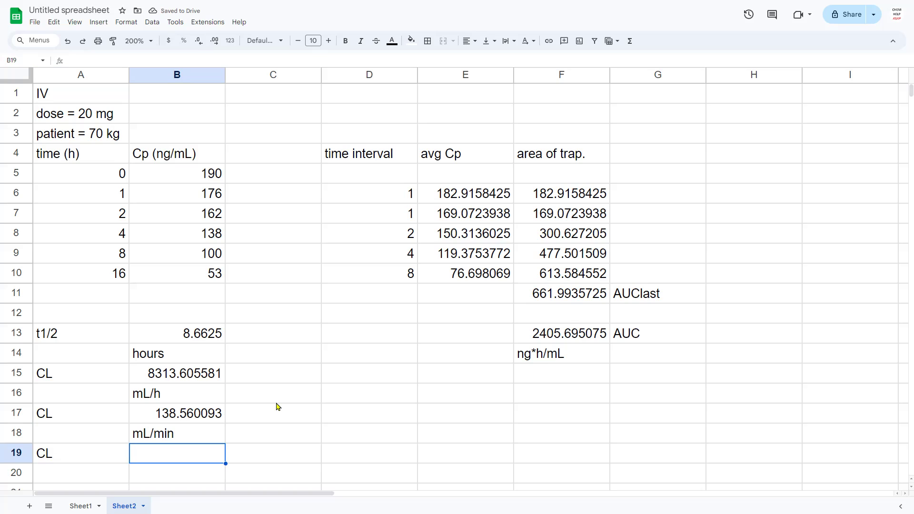
key(Down)
key(Down)
text(=)
click(200, 418)
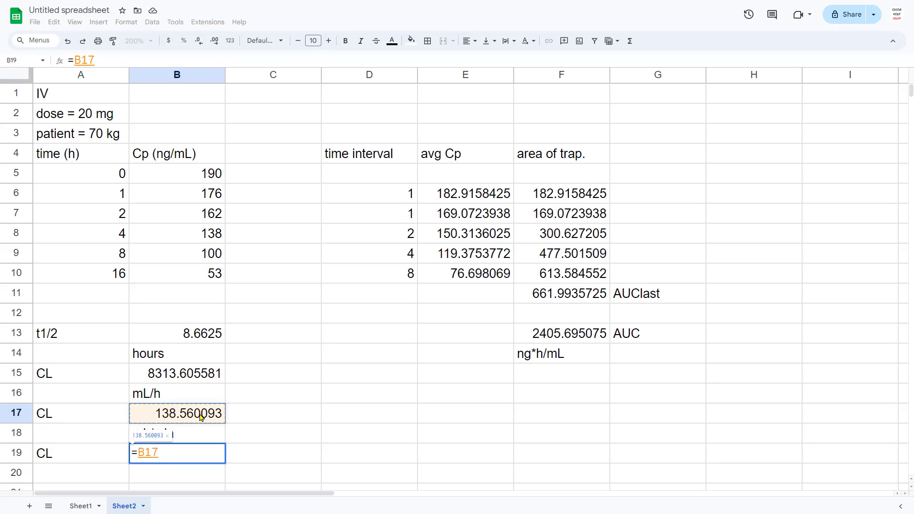
text(/)
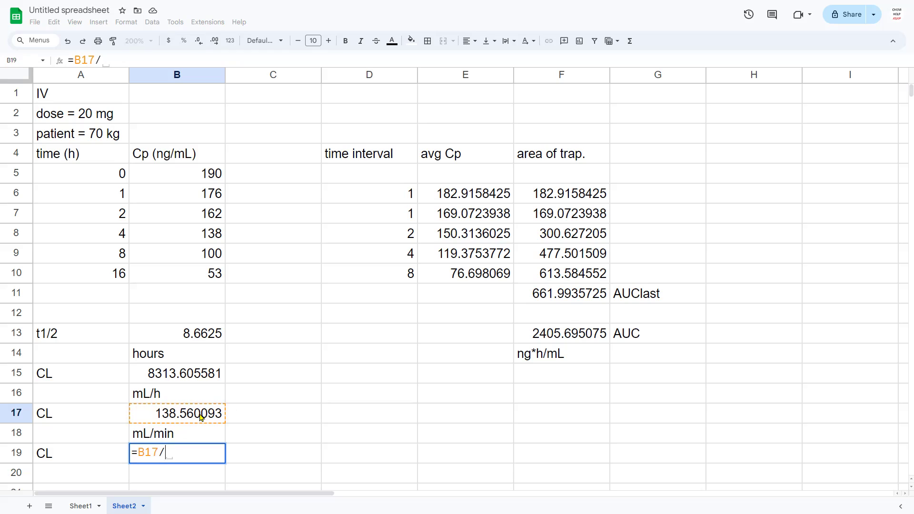
text(70)
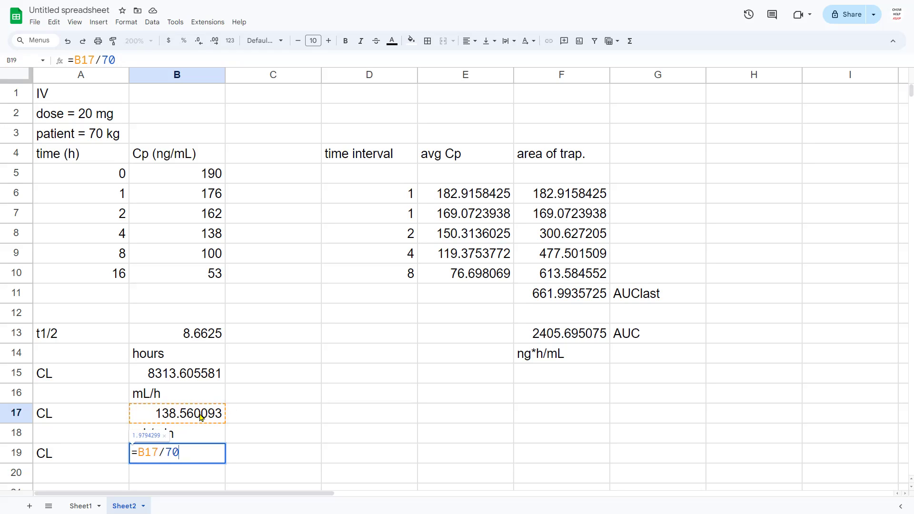
key(Return)
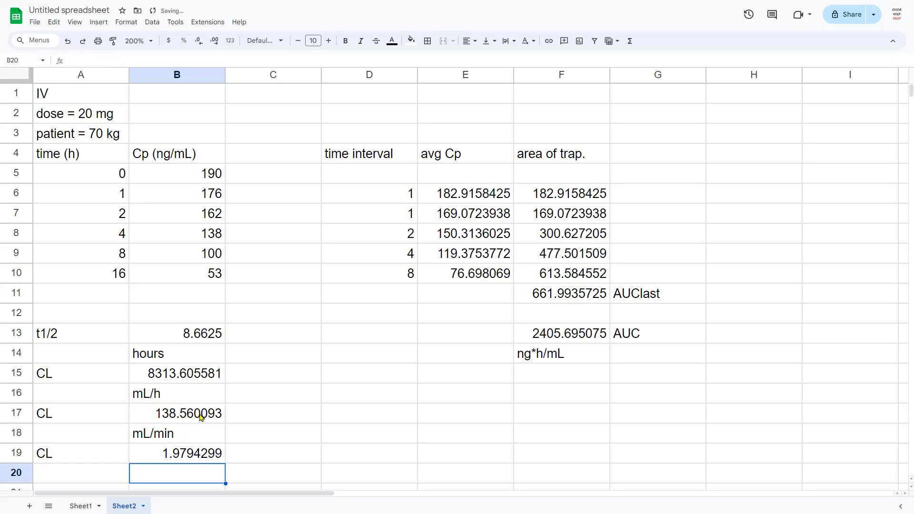
- Enter the unit "mL/min/kg" in B20 below the weight-normalized clearance
text(mL/min)
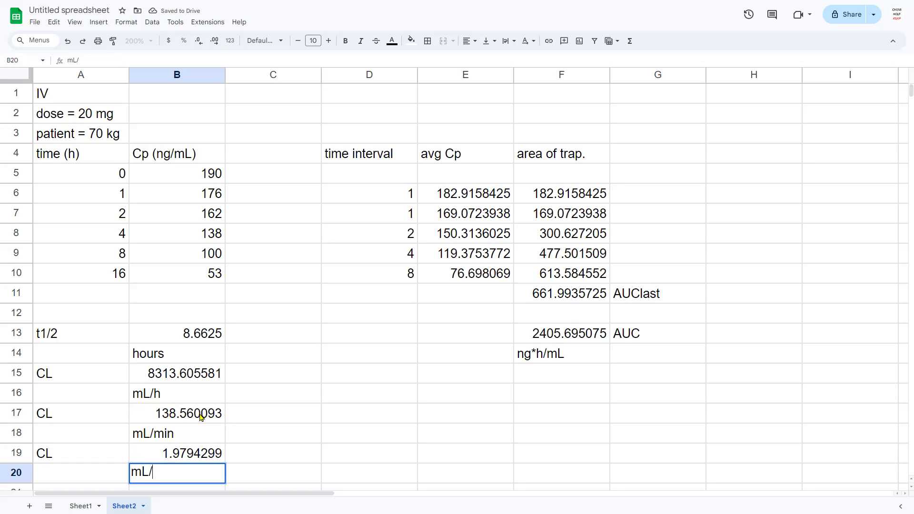
text(/kg)
key(Return)
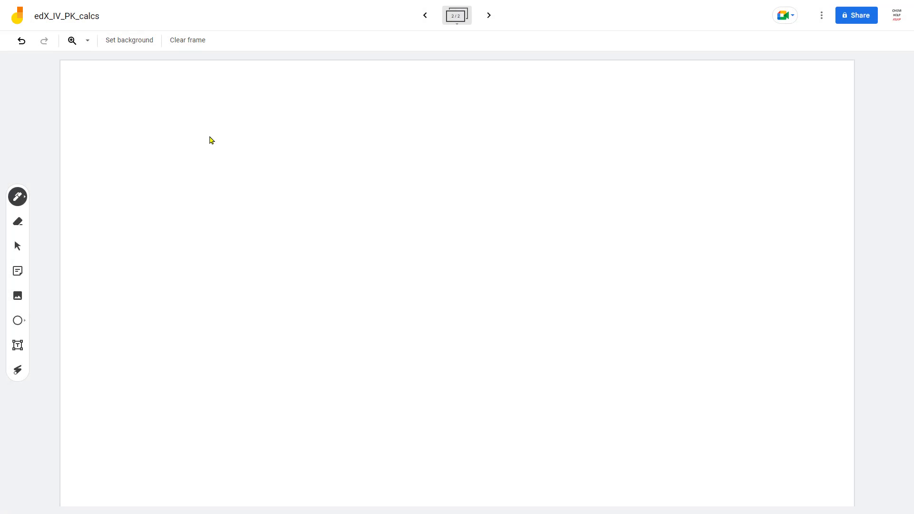
- Switch to the blank frame of the edX_IV_PK_calcs whiteboard and handwrite kel = CL/Vd and its rearrangement Vd = CL/kel
mouse_move(261, 136)
mouse_down()
mouse_move(279, 160)
mouse_move(292, 147)
mouse_move(296, 168)
mouse_move(330, 148)
mouse_up()
mouse_move(319, 153)
mouse_down()
mouse_move(395, 143)
mouse_move(404, 155)
mouse_move(370, 183)
mouse_move(375, 166)
mouse_move(395, 189)
mouse_up()
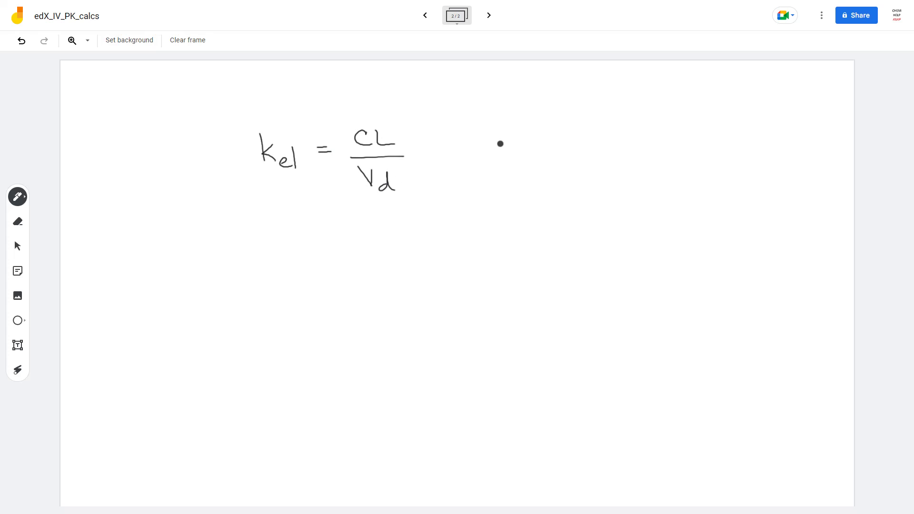
mouse_move(486, 141)
mouse_down()
mouse_move(519, 165)
mouse_move(542, 154)
mouse_up()
drag(579, 128, 582, 142)
mouse_move(593, 127)
mouse_down()
mouse_move(618, 157)
mouse_move(581, 177)
mouse_move(601, 191)
mouse_up()
drag(603, 173, 605, 191)
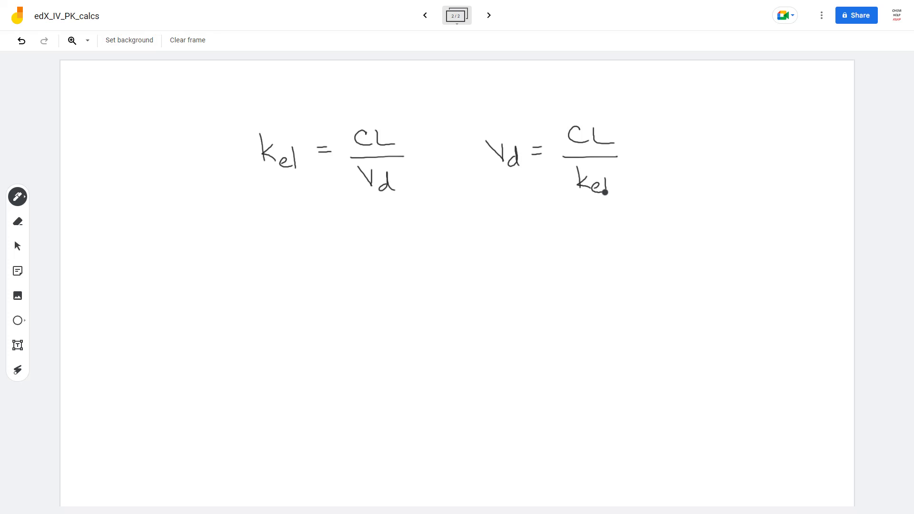
- Annotate CL with the units mL/min and mL/min/kg and kel with 1/h, circling the mismatched time units min and h
mouse_move(620, 124)
mouse_down()
mouse_move(672, 94)
mouse_move(689, 103)
mouse_move(662, 114)
mouse_move(687, 116)
mouse_move(737, 86)
mouse_move(735, 98)
mouse_up()
mouse_move(739, 85)
mouse_down()
mouse_move(752, 105)
mouse_move(720, 113)
mouse_move(760, 130)
mouse_move(722, 134)
mouse_move(745, 157)
mouse_up()
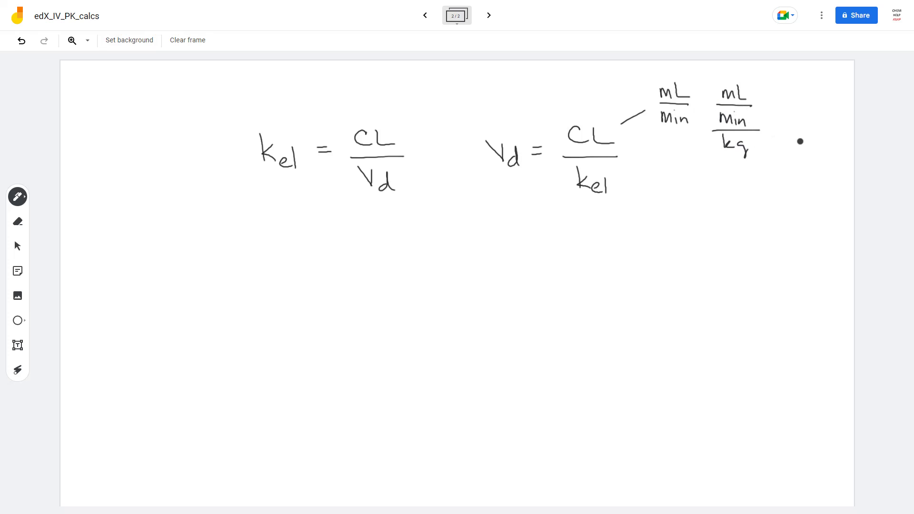
drag(616, 190, 638, 204)
mouse_move(669, 197)
mouse_down()
mouse_move(669, 211)
mouse_move(687, 215)
mouse_move(664, 222)
mouse_move(680, 245)
mouse_move(688, 218)
mouse_up()
drag(684, 105, 673, 107)
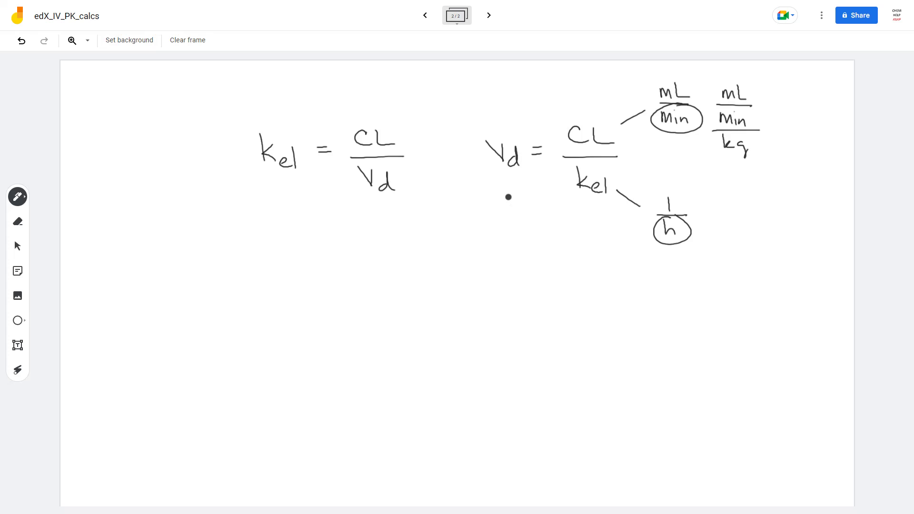
- Draw an arrow from Vd to the units L or L/kg, and circle CL and connect it to the unit mL/h
mouse_move(495, 181)
mouse_down()
mouse_move(475, 236)
mouse_move(486, 232)
mouse_up()
mouse_move(397, 257)
mouse_down()
mouse_move(398, 273)
mouse_move(447, 265)
mouse_move(505, 275)
mouse_move(480, 299)
mouse_move(497, 299)
mouse_up()
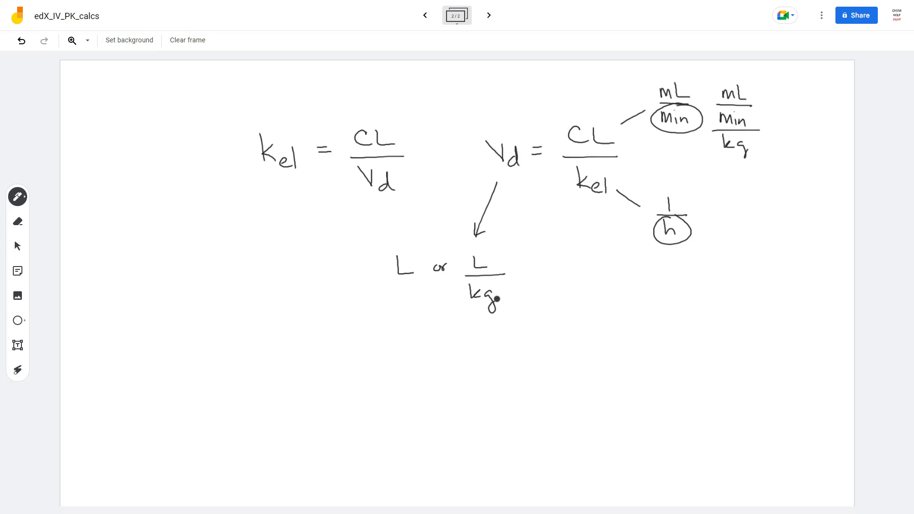
mouse_move(598, 113)
mouse_down()
mouse_move(553, 126)
mouse_move(618, 156)
mouse_move(595, 114)
mouse_up()
drag(638, 150, 731, 183)
mouse_move(736, 172)
mouse_down()
mouse_move(751, 191)
mouse_move(744, 211)
mouse_up()
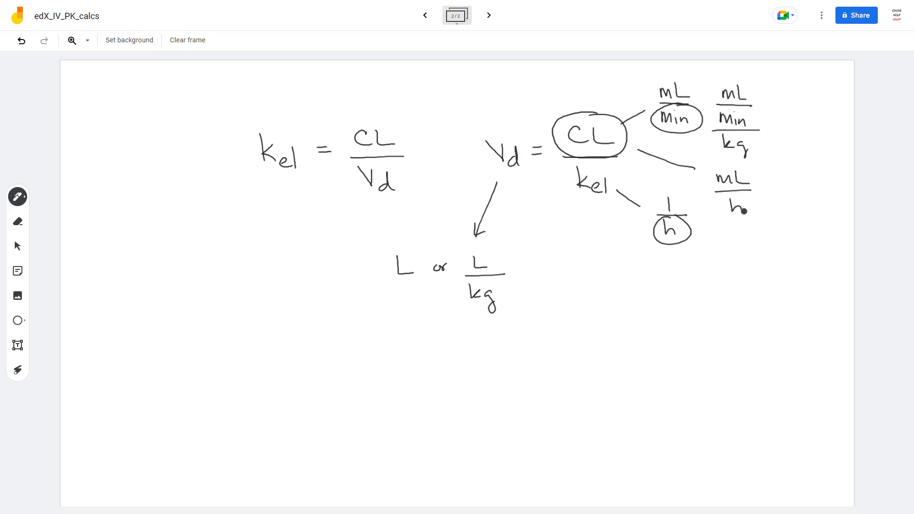
drag(646, 246, 699, 245)
drag(508, 213, 533, 210)
mouse_move(531, 216)
mouse_down()
mouse_move(508, 217)
mouse_move(541, 219)
mouse_up()
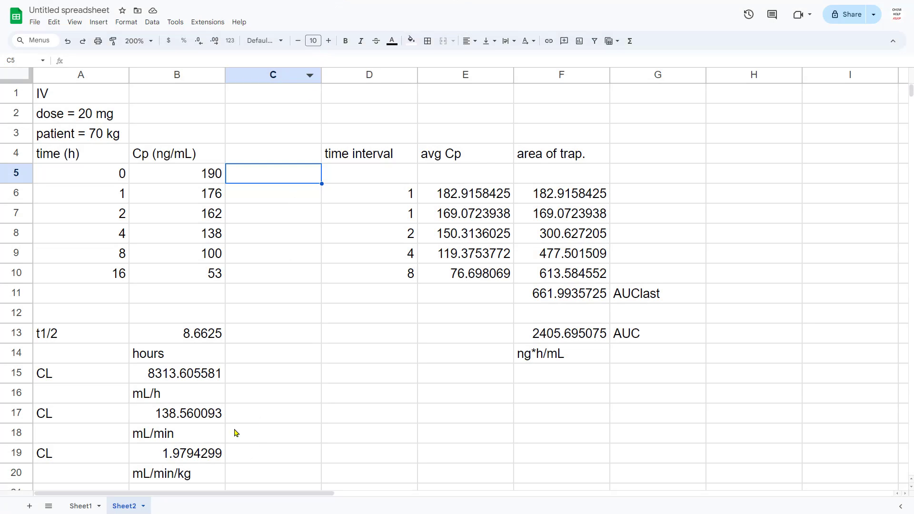
- Switch to the Google Sheets spreadsheet, label A21 "Vd", and calculate it in B21 with =B15/0.08, with the unit "mL" in B22
scroll(184, 344, down, 2)
scroll(183, 343, down, 1)
click(104, 374)
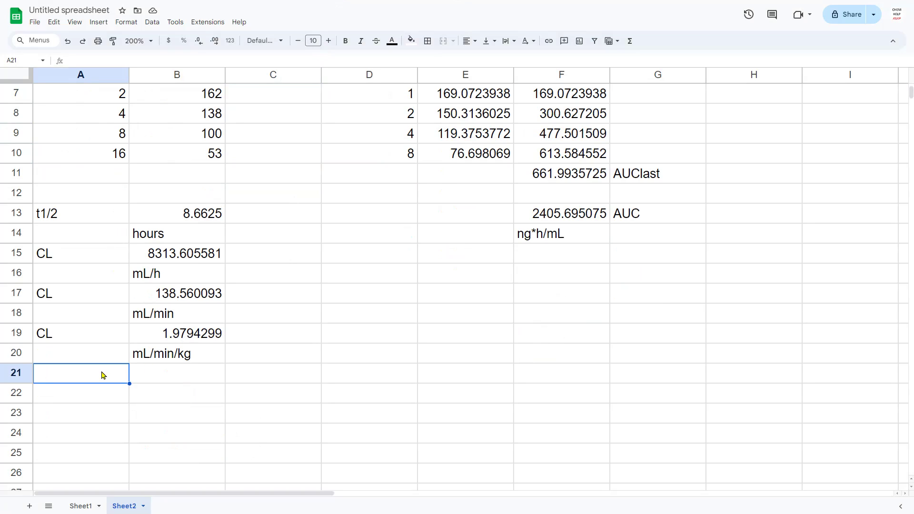
text(Vd)
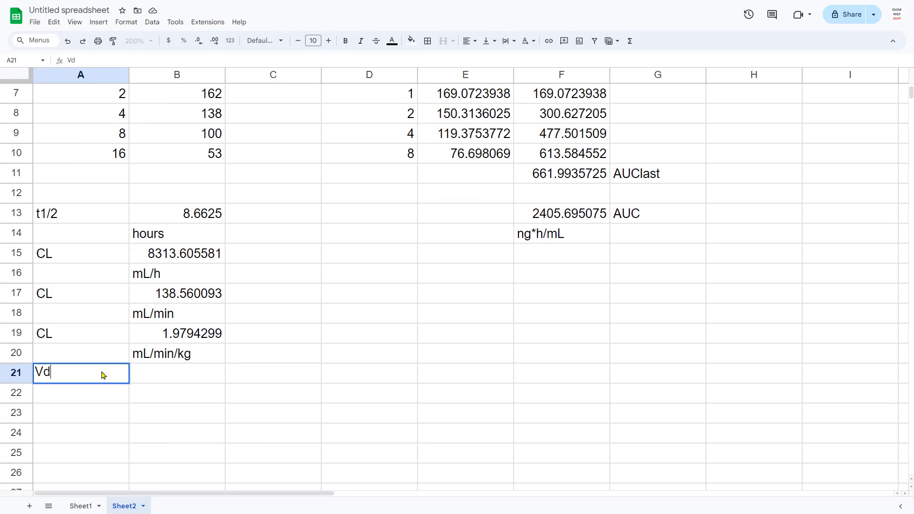
key(Tab)
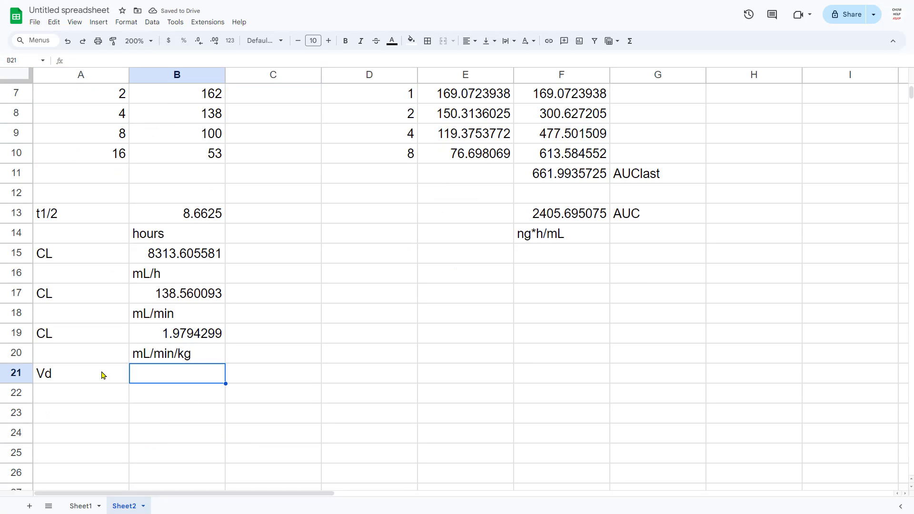
text(=)
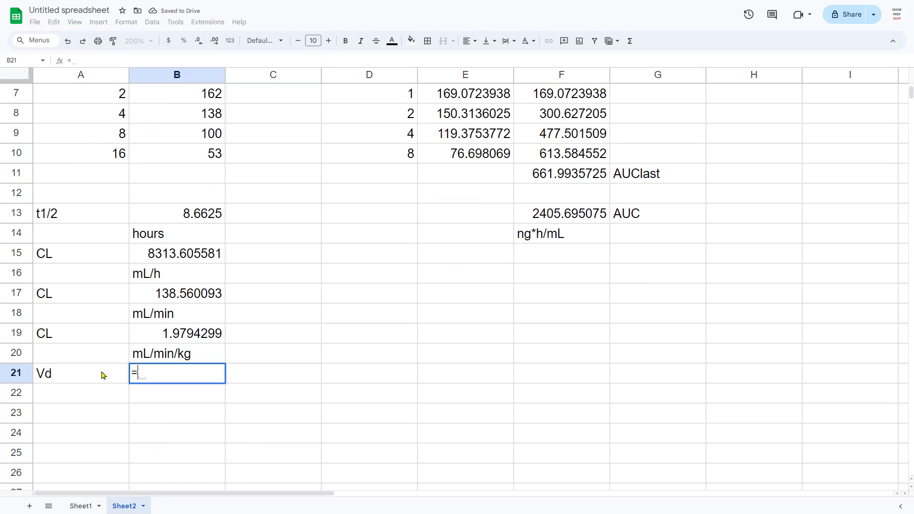
click(157, 255)
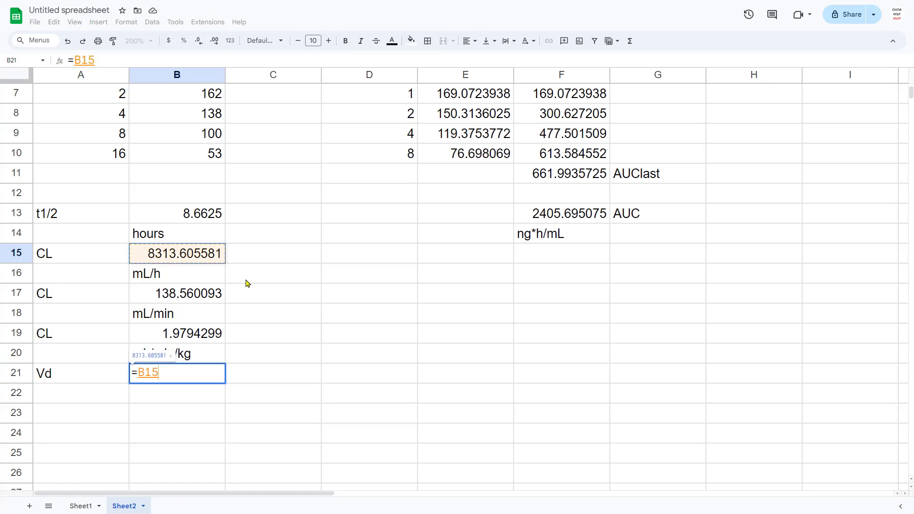
text(/)
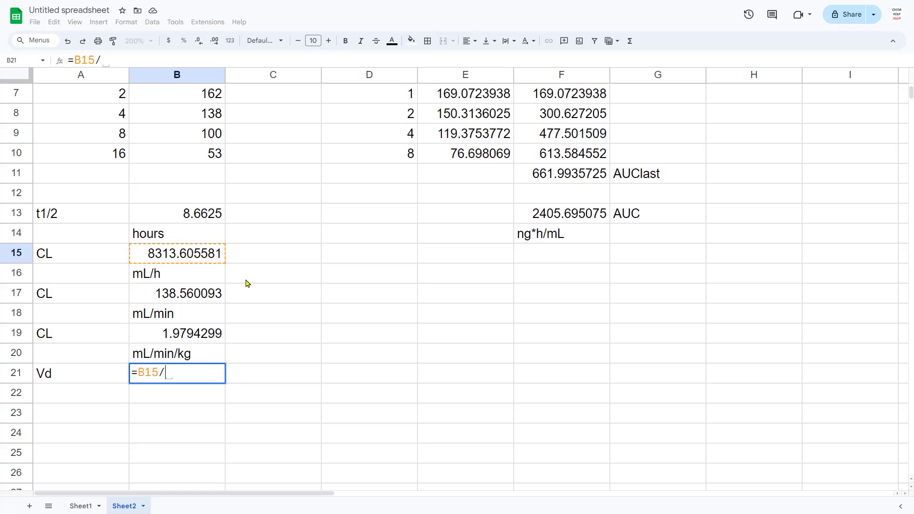
text(0.08)
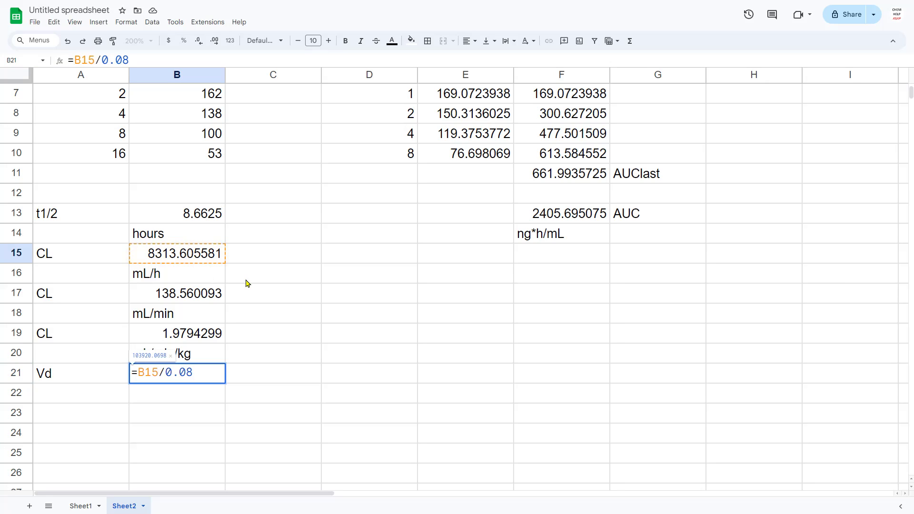
key(Return)
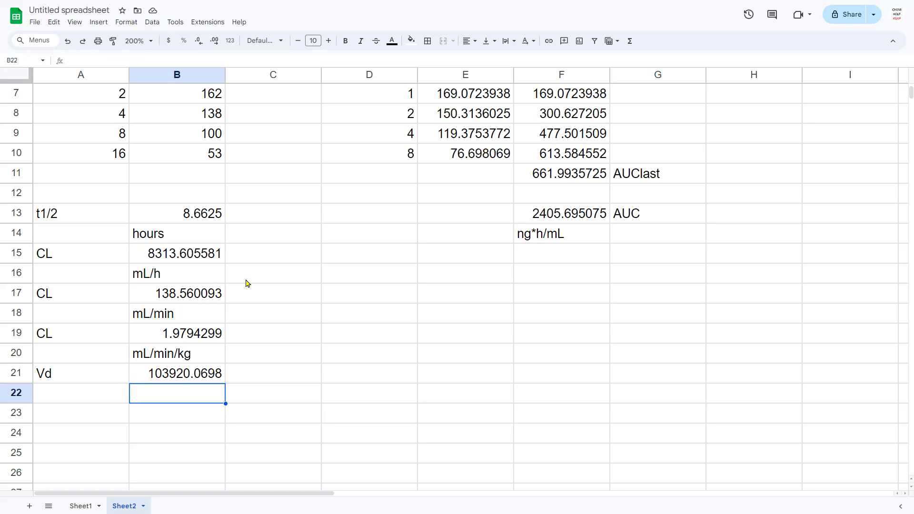
text(mL)
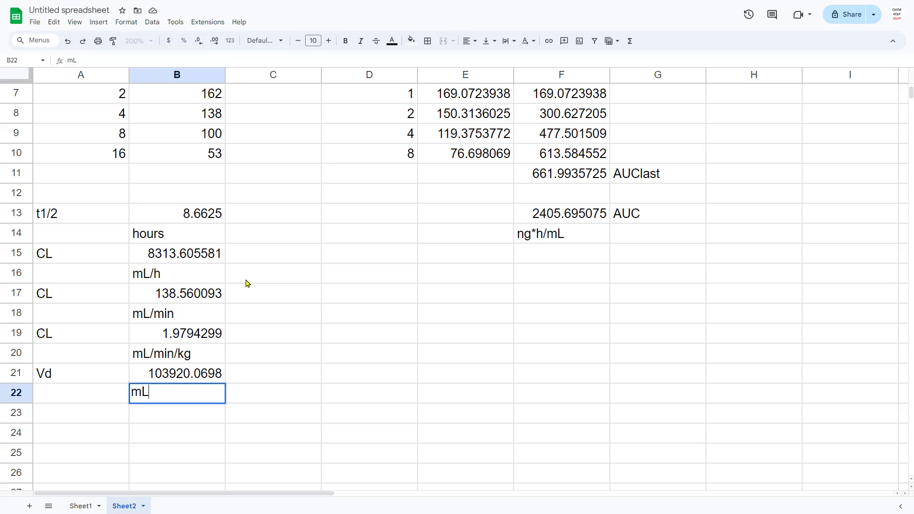
key(Return)
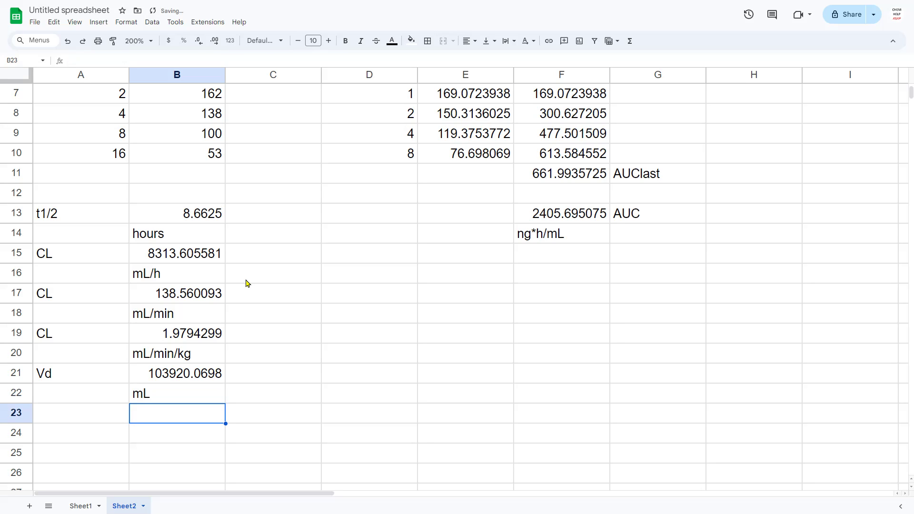
- Label A23 "Vd" and convert the volume of distribution to liters in B23 with the formula =B21/1000
key(Left)
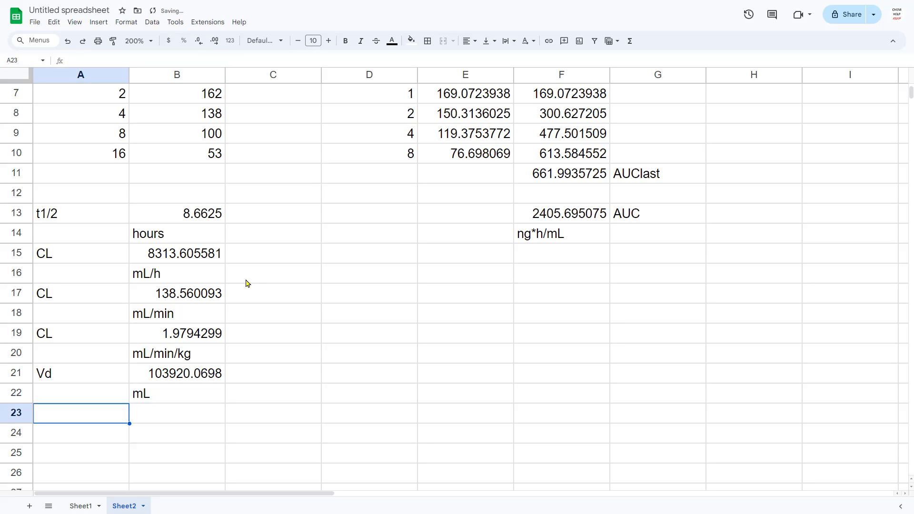
text(Vd)
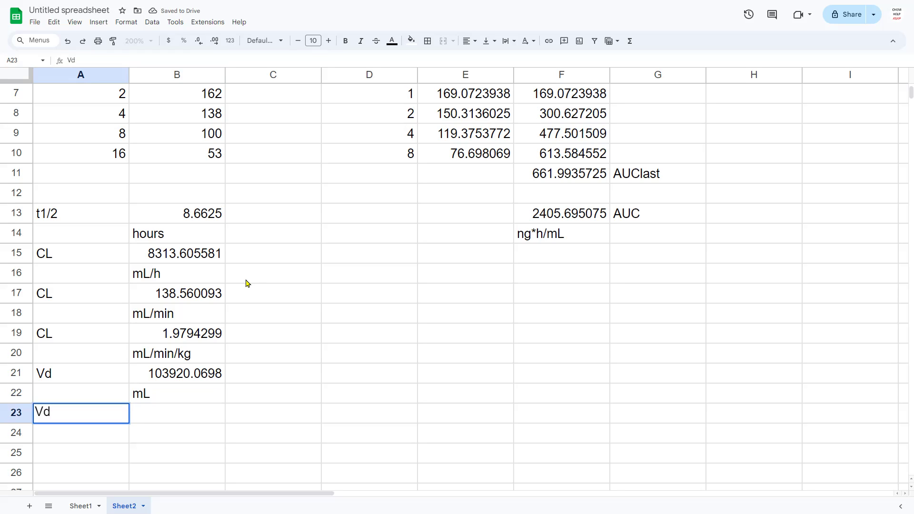
key(Tab)
text(=)
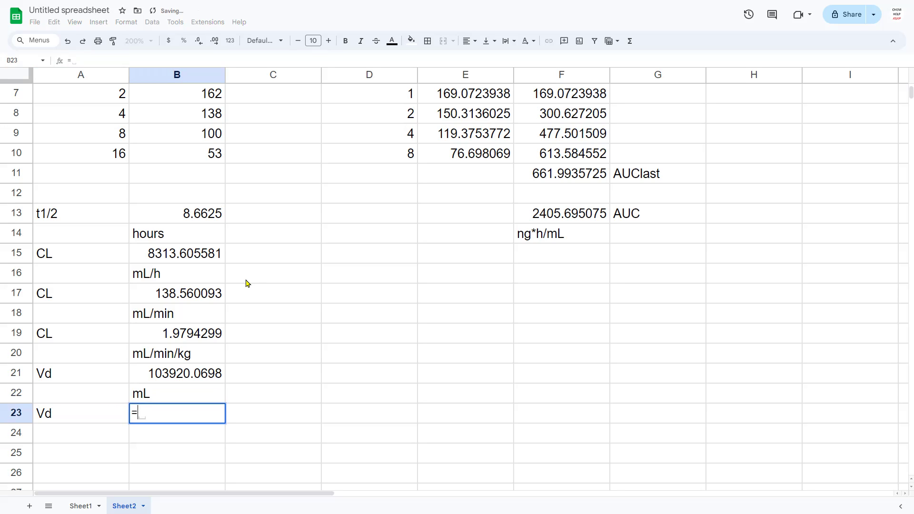
click(187, 381)
text(/10)
text(00)
key(Return)
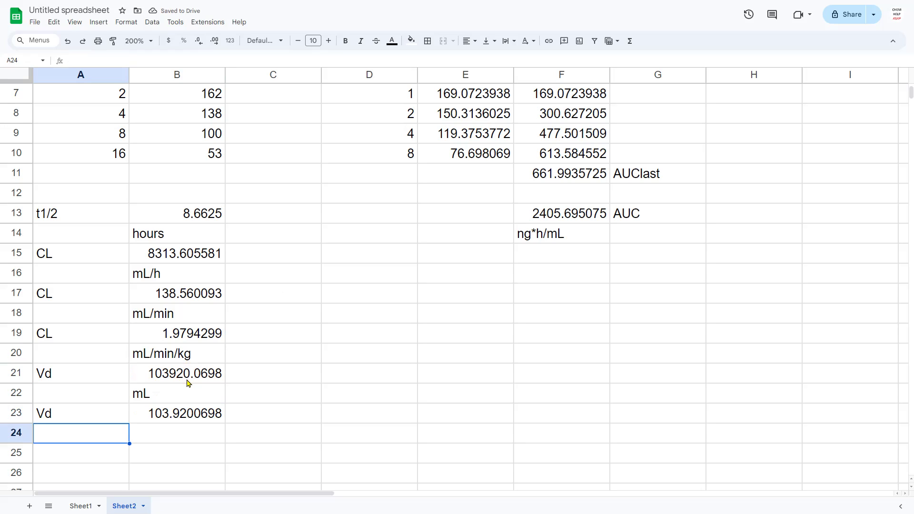
- Enter the unit "L" in B24 below the converted volume of distribution
key(Right)
text(L)
key(Return)
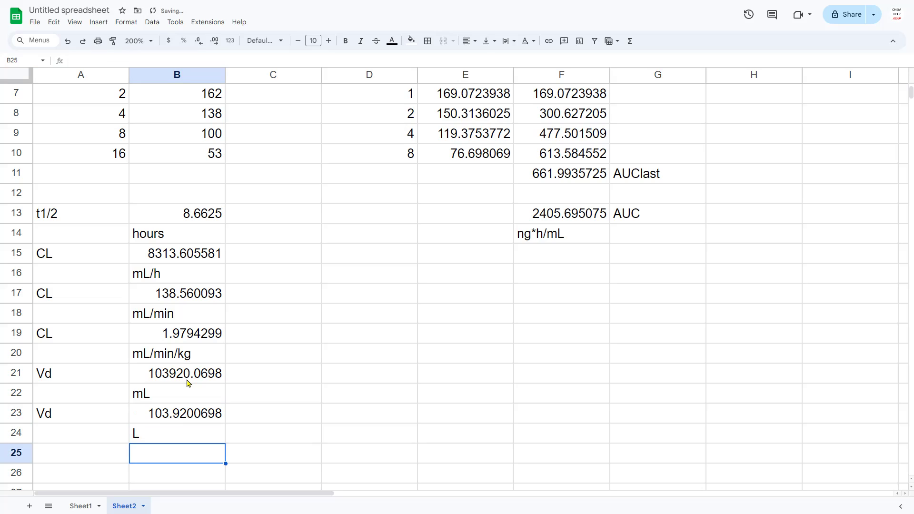
- Label cell A25 "Vd" for the weight-normalized volume of distribution
key(Left)
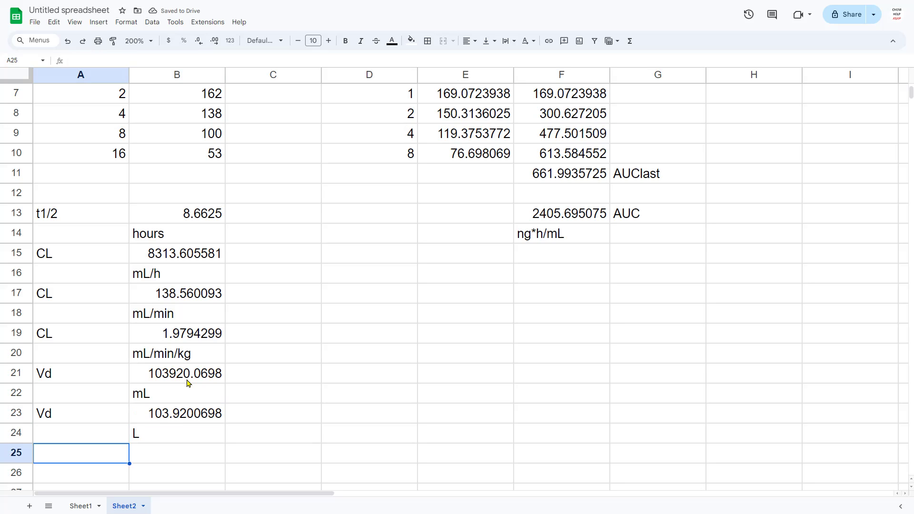
drag(181, 335, 185, 355)
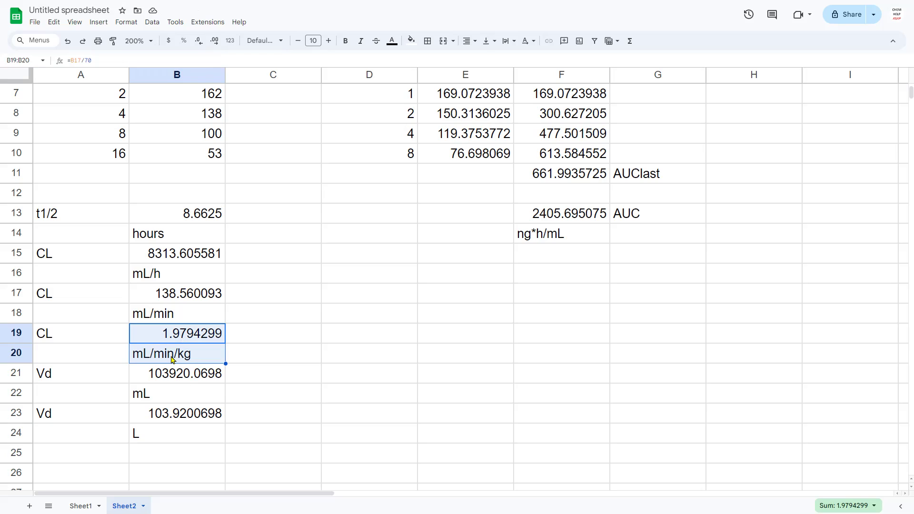
click(174, 417)
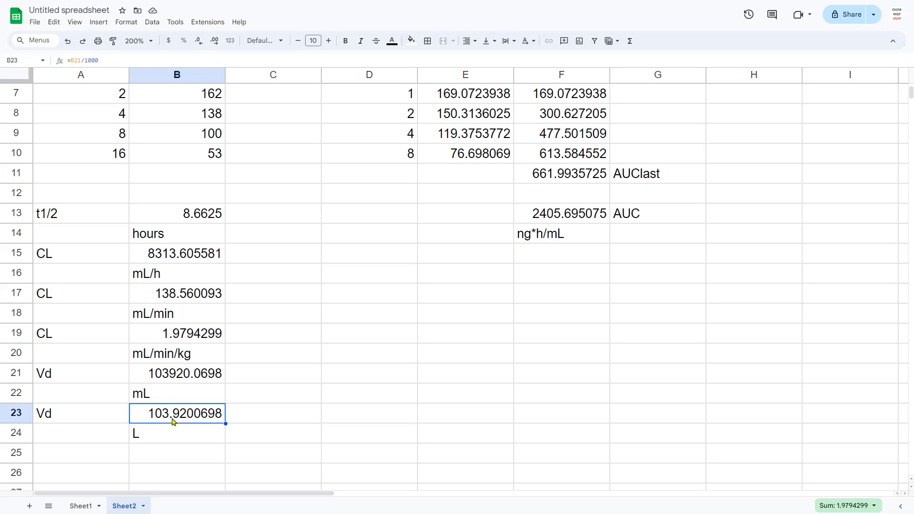
click(110, 453)
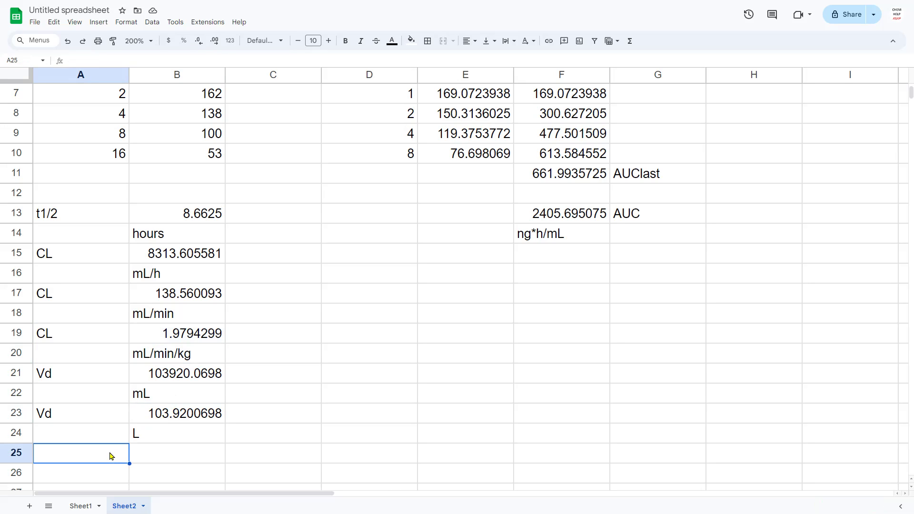
text(Vd)
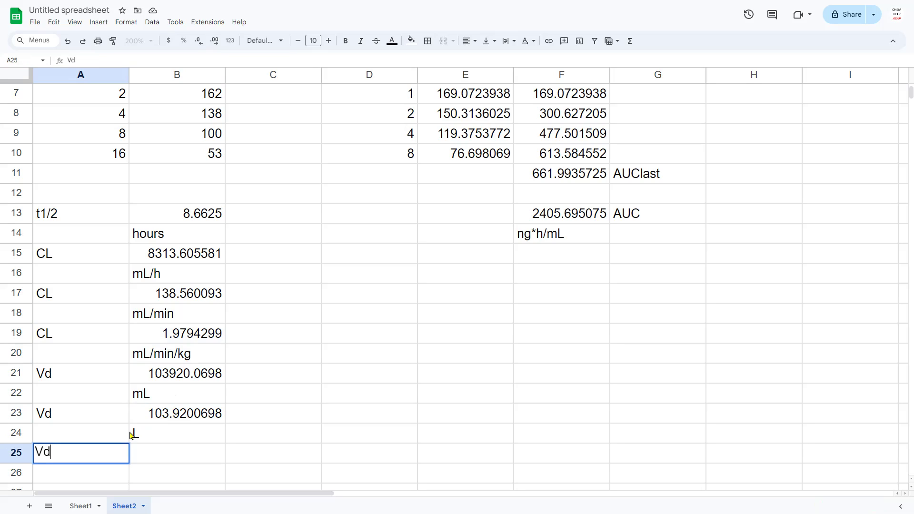
key(Tab)
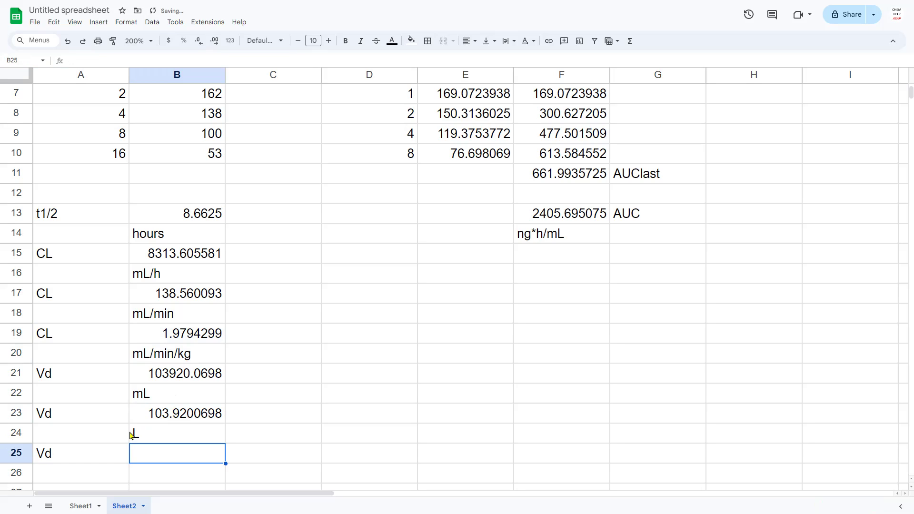
- Calculate the volume of distribution per kilogram in B25 with =B23/70 and enter the unit "L/kg" in B26
click(158, 421)
click(157, 455)
text(=)
click(172, 418)
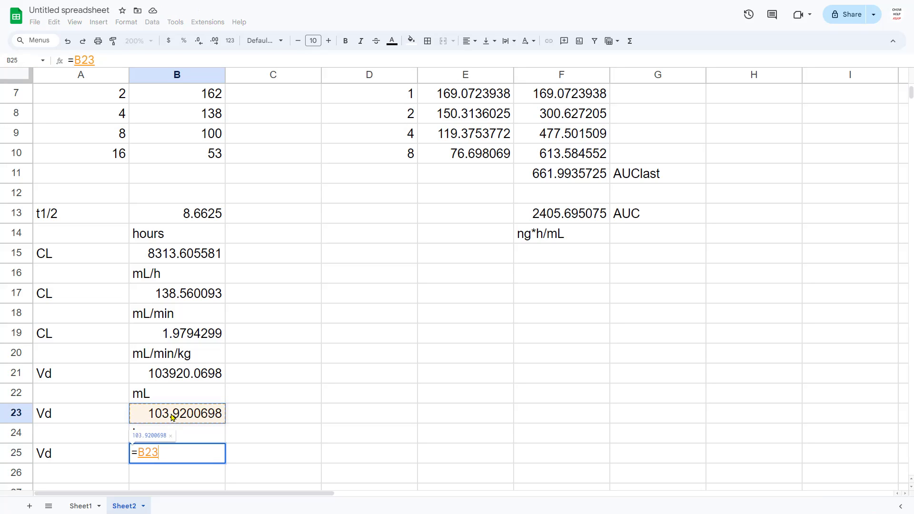
text(/70)
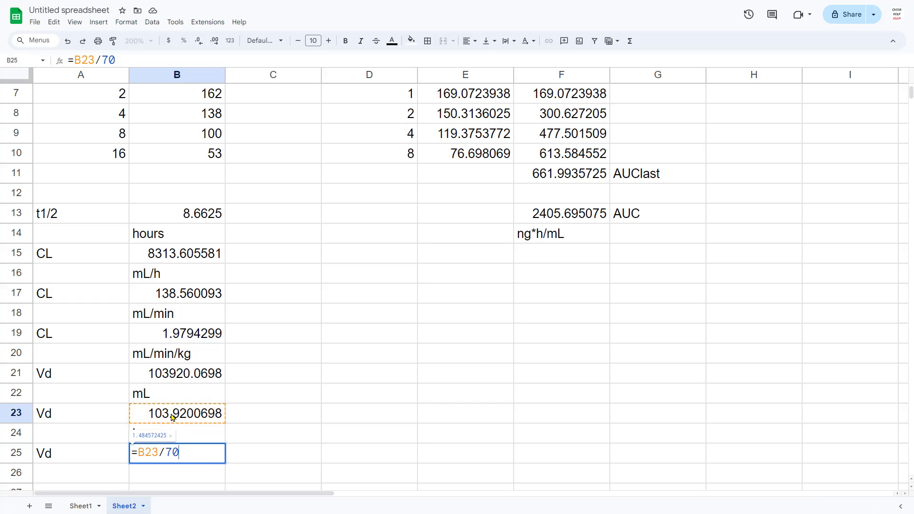
key(Return)
text(L/kg)
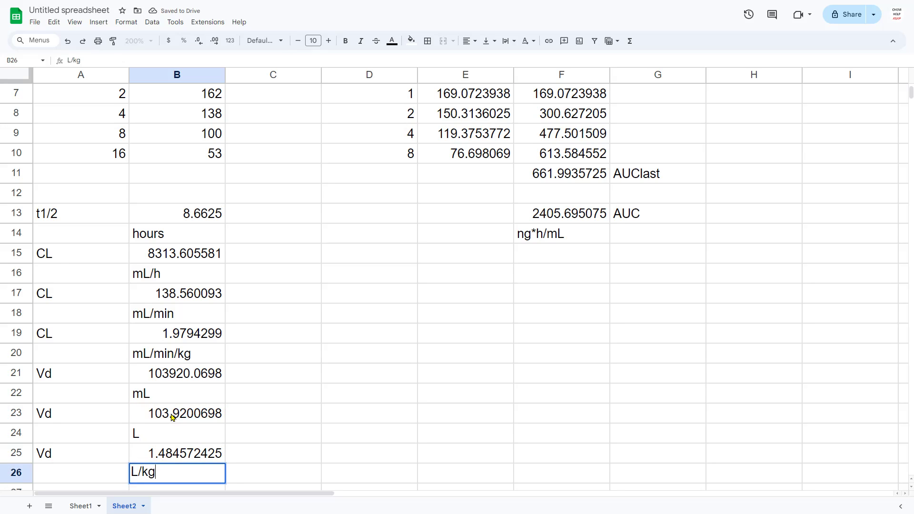
key(Return)
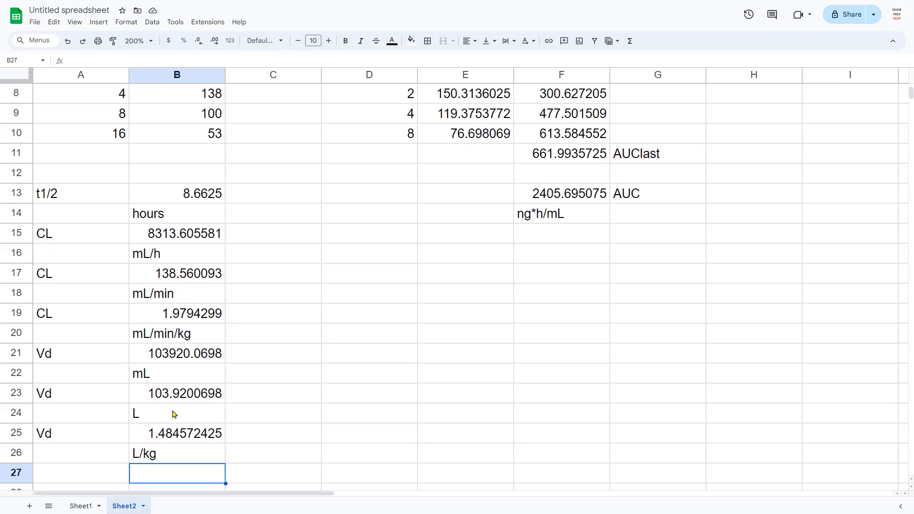
- Review the final half-life, clearance in mL/min/kg and volume of distribution in L/kg by selecting each result with its label and unit
drag(92, 194, 179, 211)
drag(89, 317, 185, 331)
drag(101, 436, 169, 452)
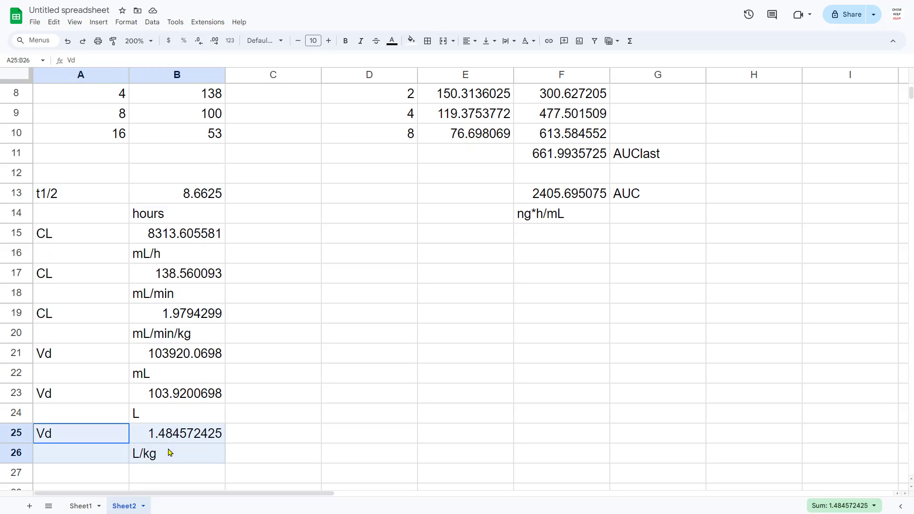